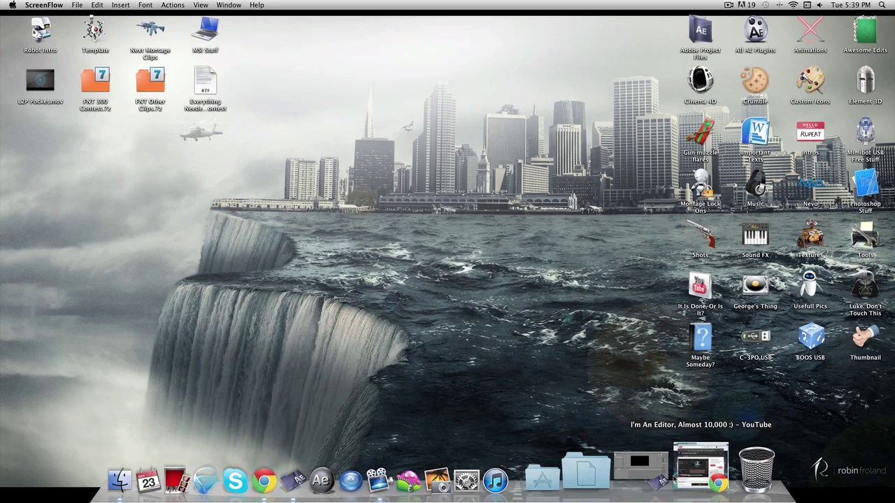
Play a short part of the "Lost Move: Follow My Steps Ep #1" YouTube video in the browser and pause it.
left_click(689, 482)
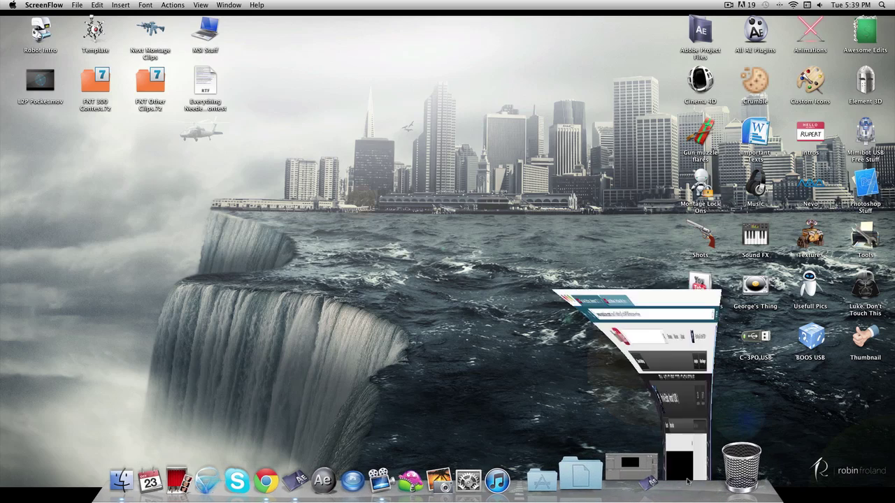
left_click(395, 62)
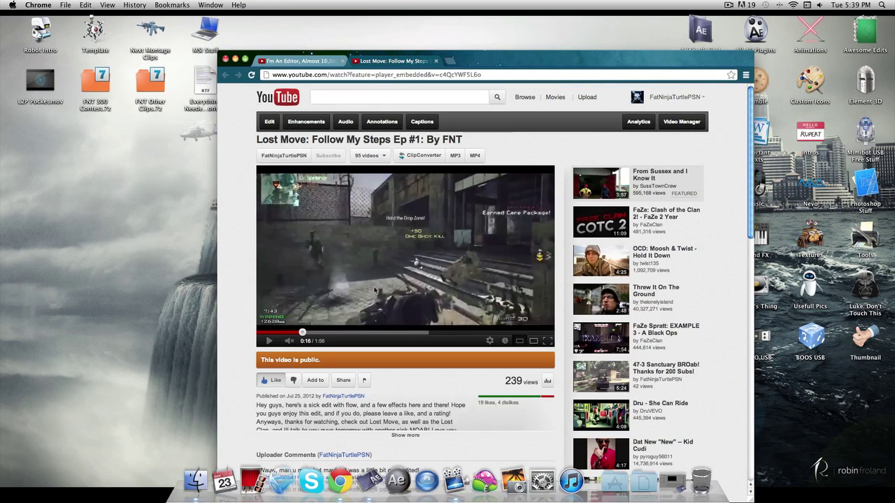
left_click(369, 248)
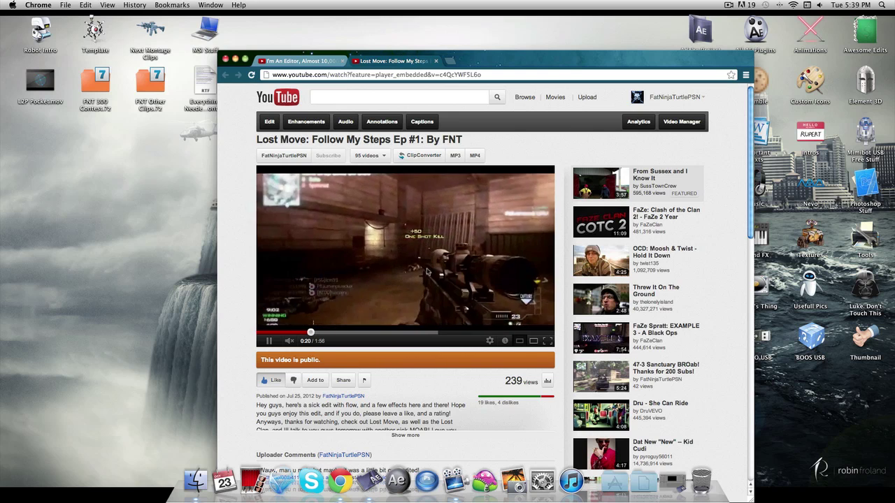
left_click(477, 240)
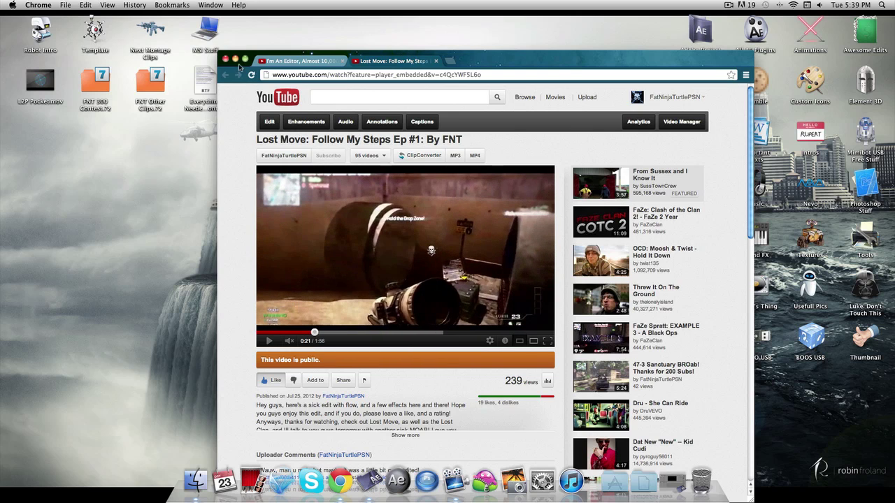
Bring up the YouTube channel page, minimize the browser and switch to After Effects.
left_click(255, 60)
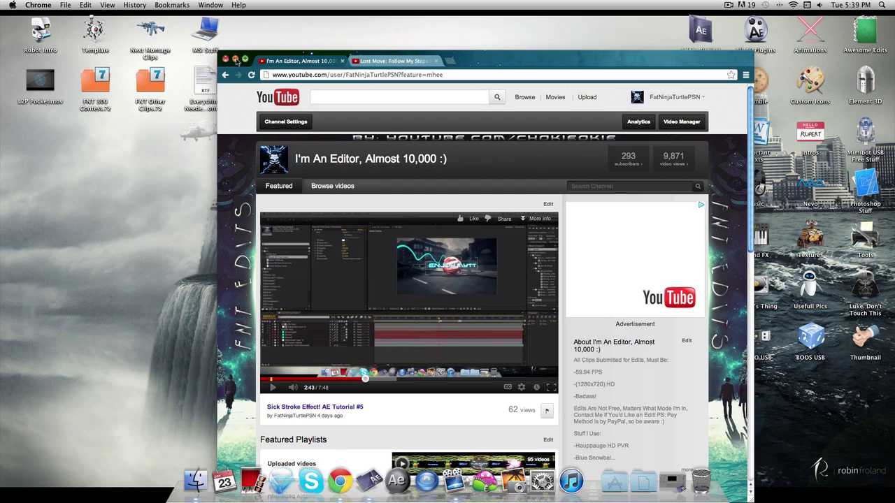
left_click(236, 59)
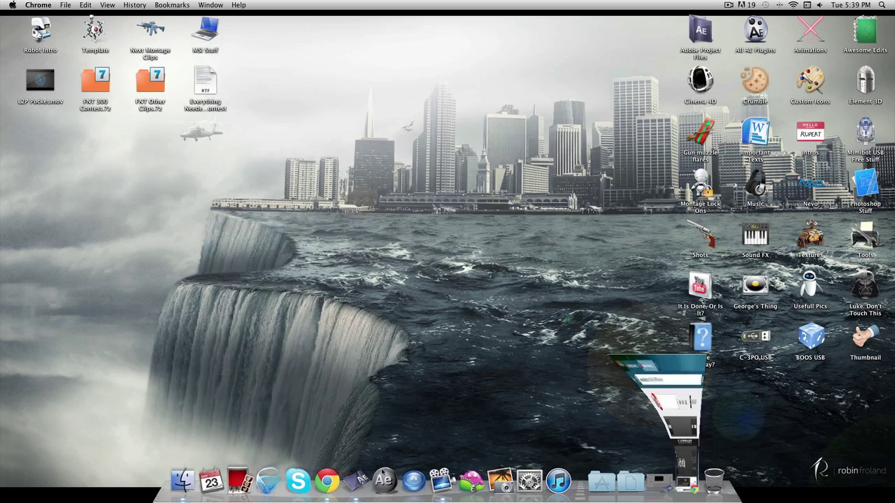
left_click(354, 482)
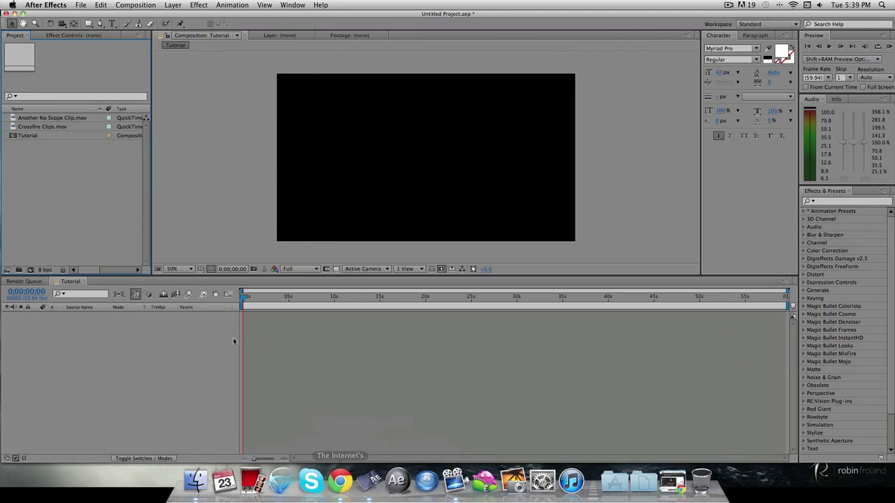
Add Another No Scope Clip.mov to the Tutorial composition's timeline, starting at 0 seconds.
left_click(44, 129)
left_click(44, 118)
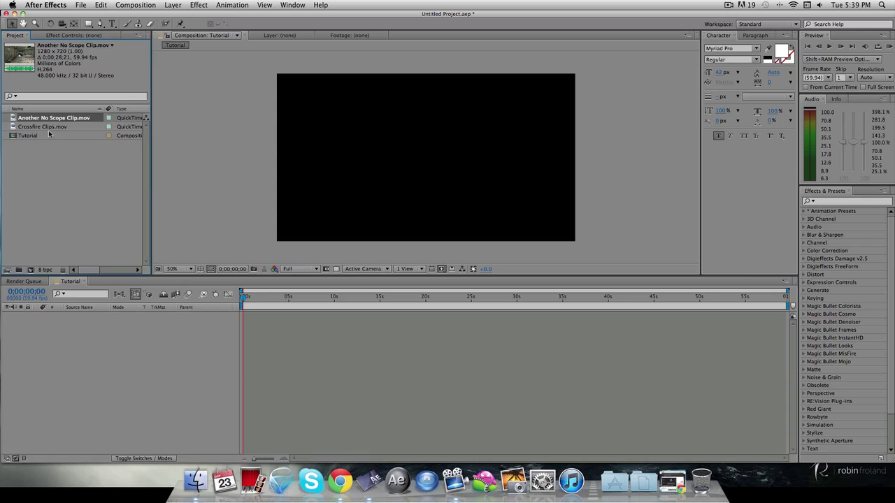
left_click(51, 135)
left_click(51, 119)
left_click(46, 127)
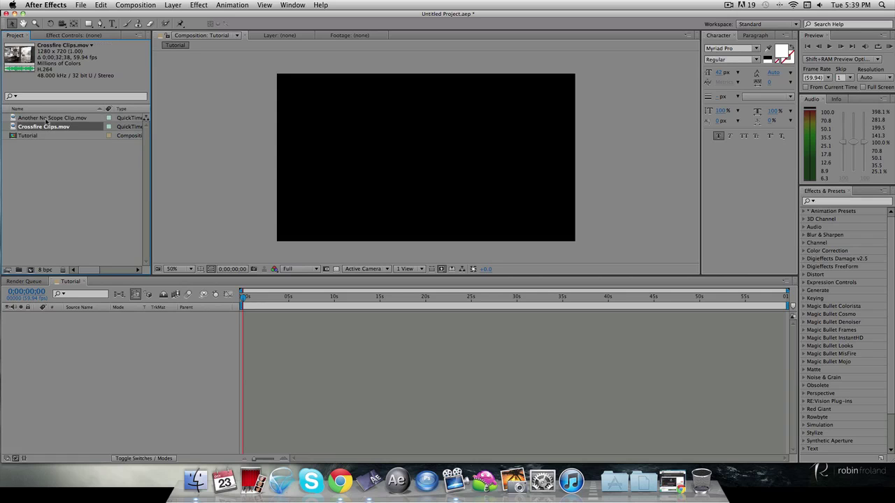
left_click(47, 119)
left_click(47, 128)
left_click_drag(48, 118, 80, 406)
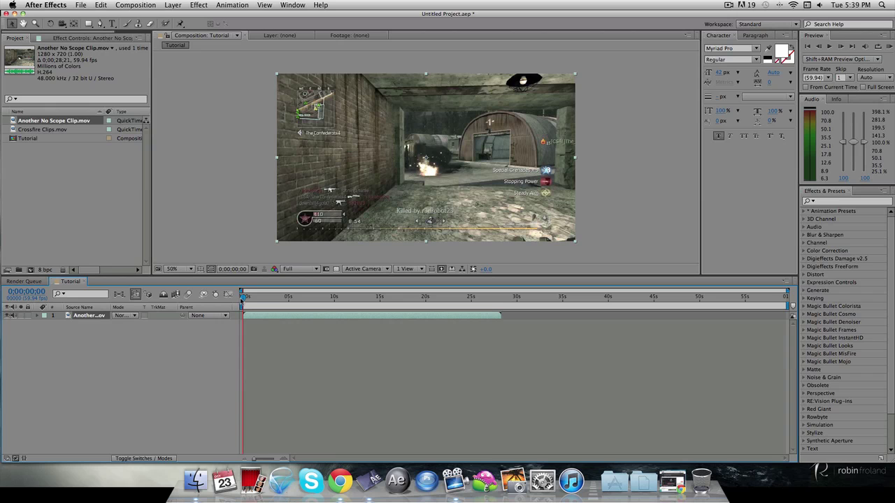
Set the composition's preview resolution to Half.
left_click_drag(243, 299, 269, 296)
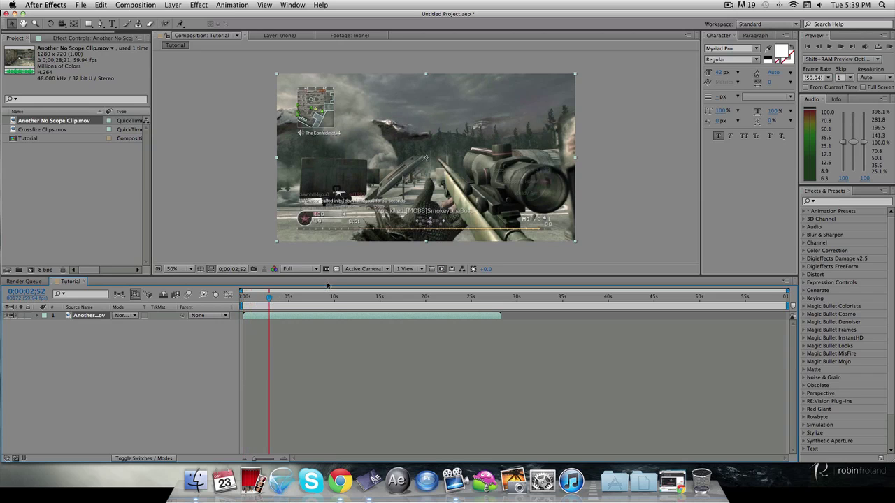
left_click(299, 268)
left_click(296, 302)
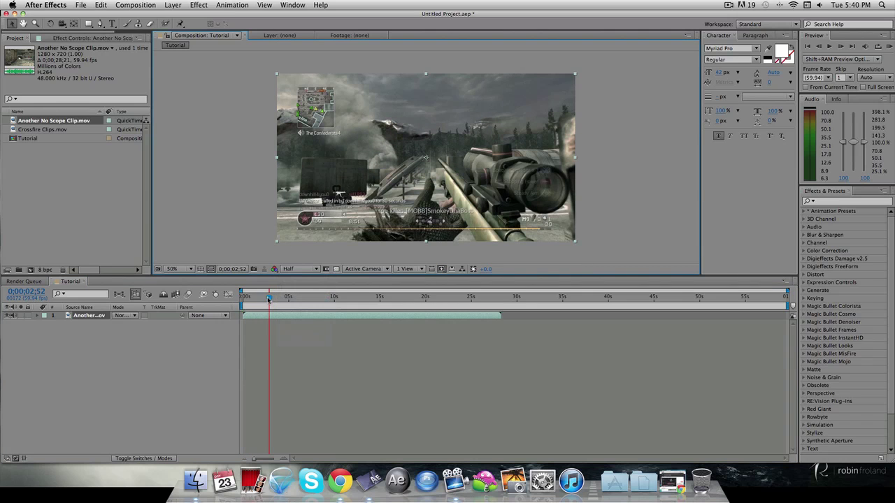
Trim the end of the Another No Scope Clip layer at 0;00;03;34.
left_click_drag(270, 297, 276, 301)
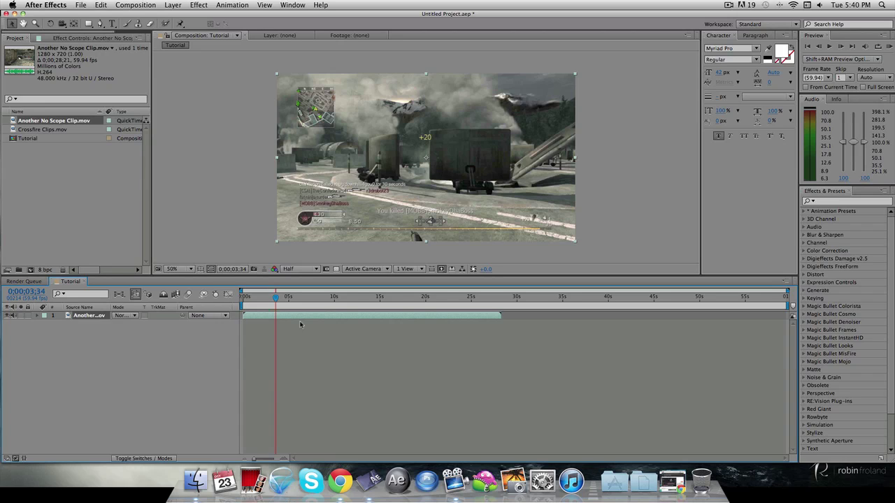
key("alt+bracketright")
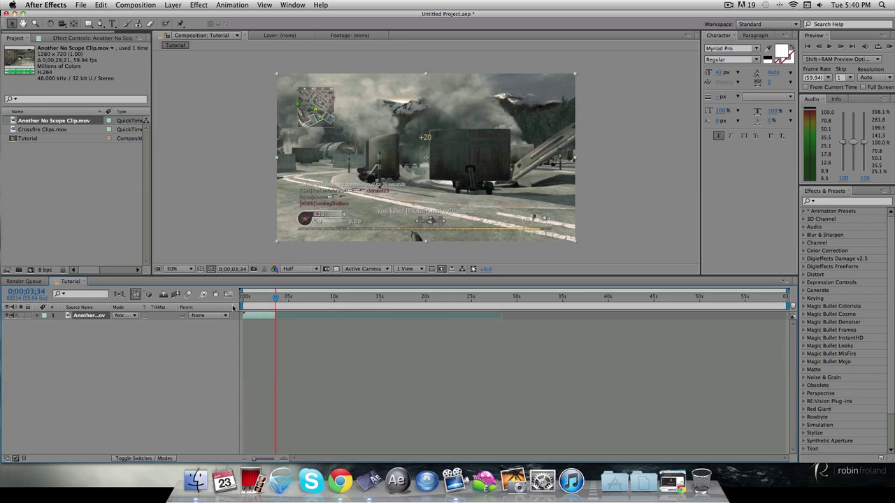
left_click(251, 324)
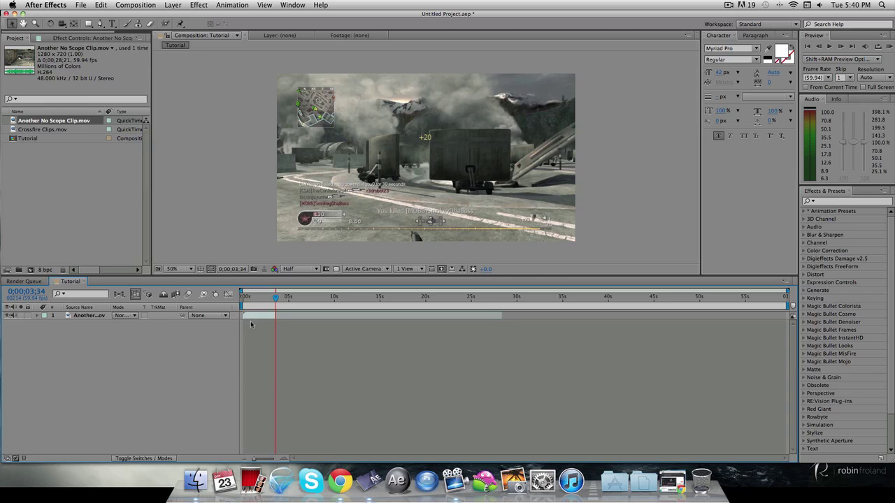
Duplicate the trimmed no-scope layer and apply Freeze Frame to the copy at 0;00;03;34.
left_click(256, 318)
key("super+d")
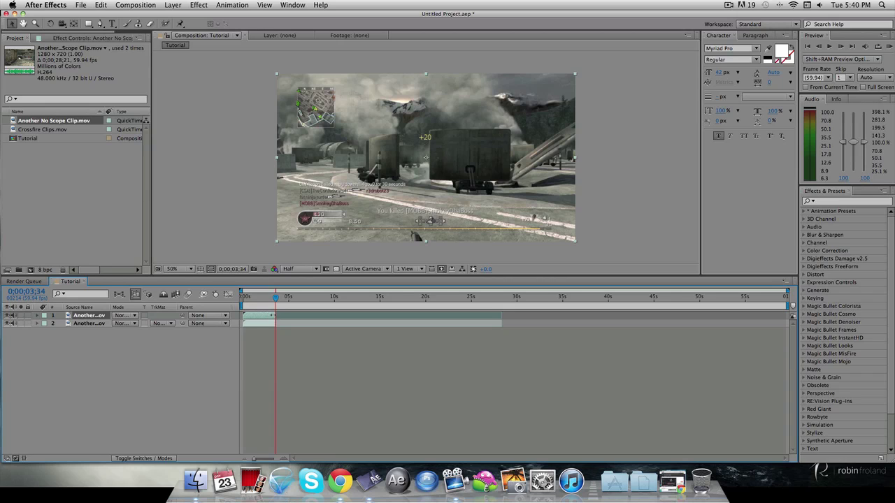
right_click(282, 316)
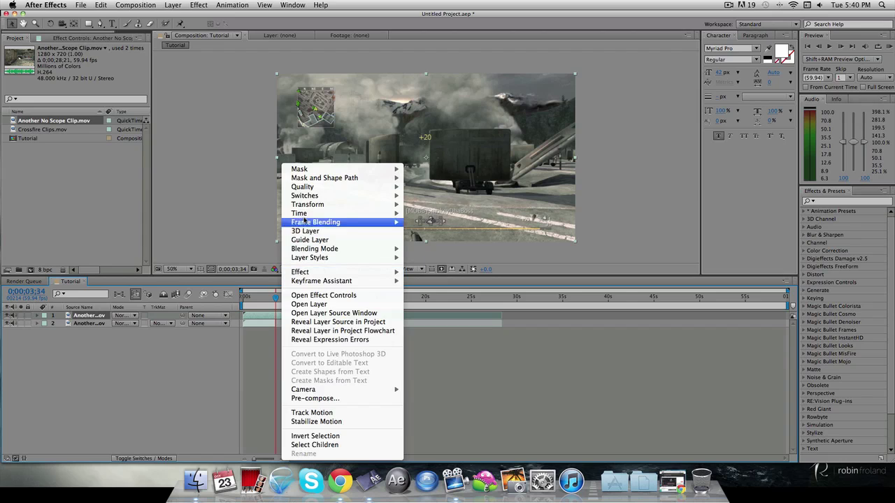
mouse_move(304, 221)
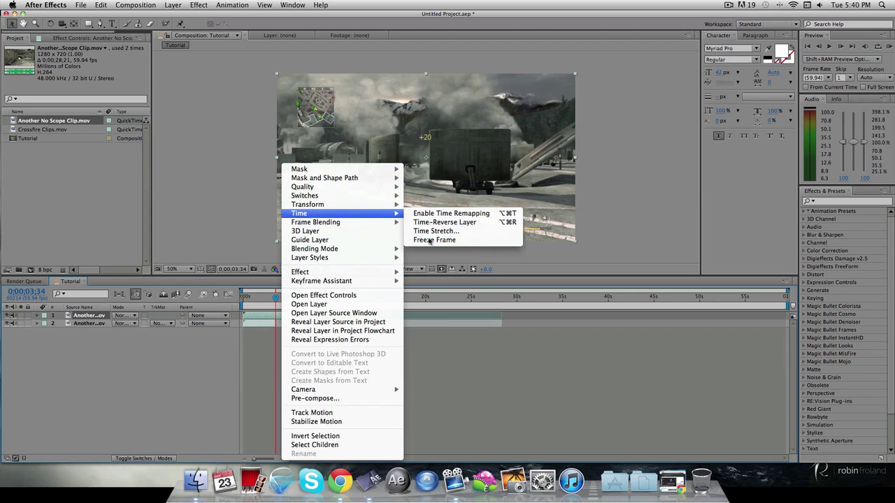
left_click(433, 240)
left_click(219, 357)
Trim the start of the frozen layer to 0;00;03;34 and collapse its Time Remap property.
left_click(273, 316)
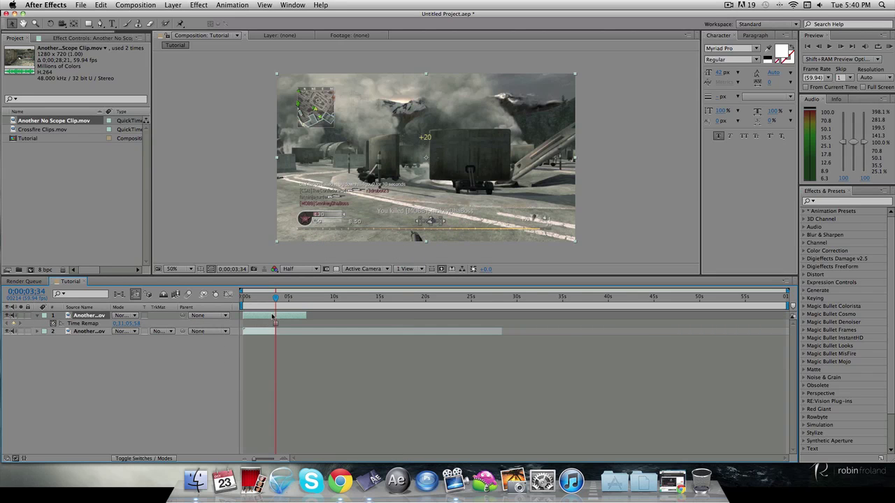
key("alt+bracketleft")
key("u")
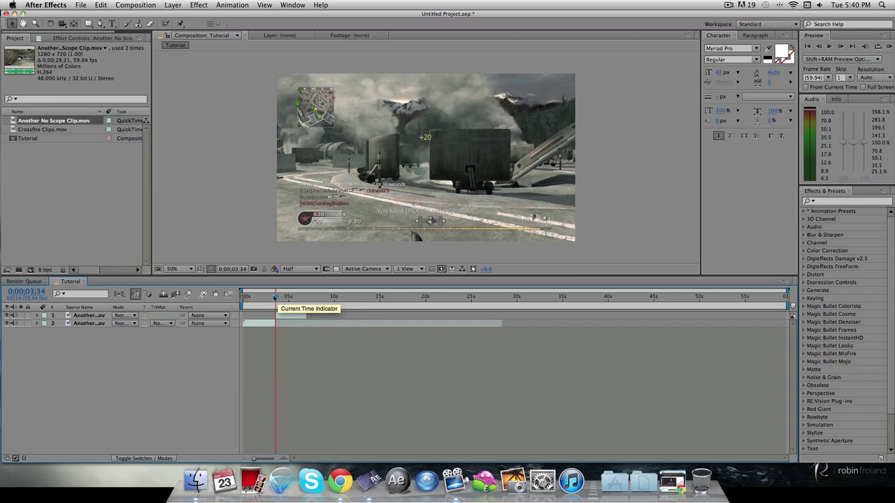
Duplicate the frozen layer twice and delete both extra copies.
mouse_move(276, 298)
left_mouse_down()
mouse_move(248, 299)
mouse_move(275, 302)
left_mouse_up()
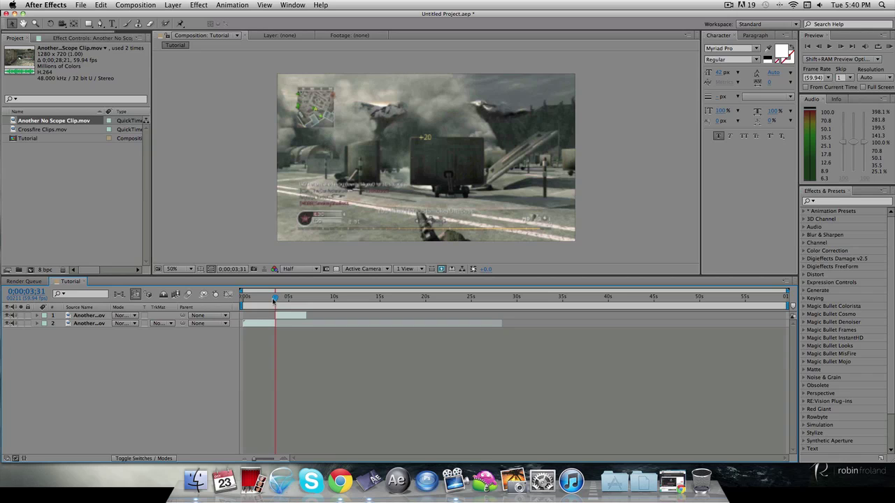
left_click(291, 318)
key("super+d")
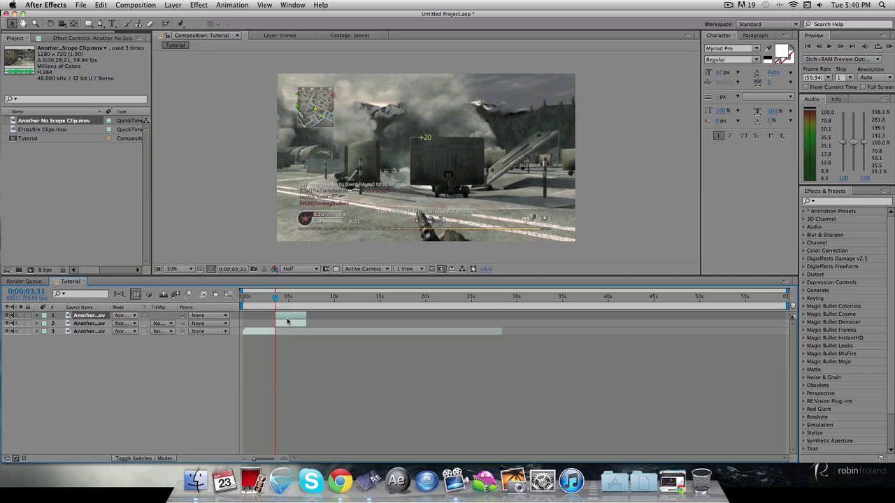
key("super+d")
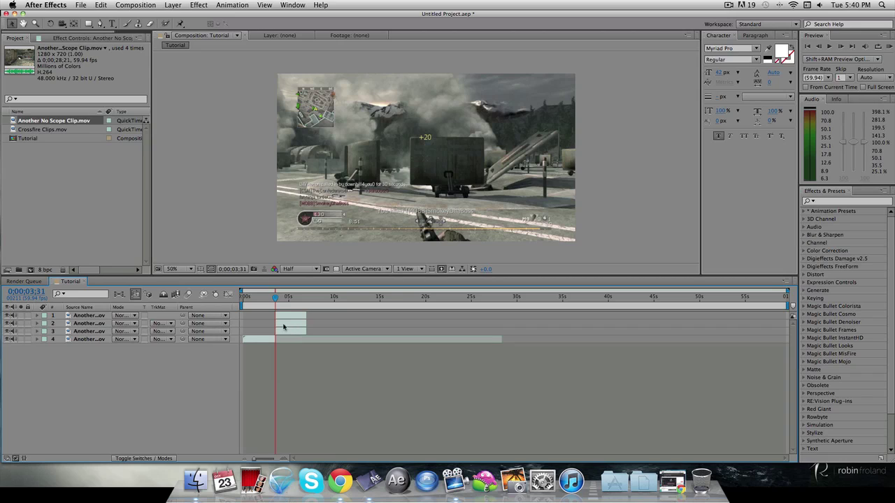
left_click(283, 323)
key("Delete")
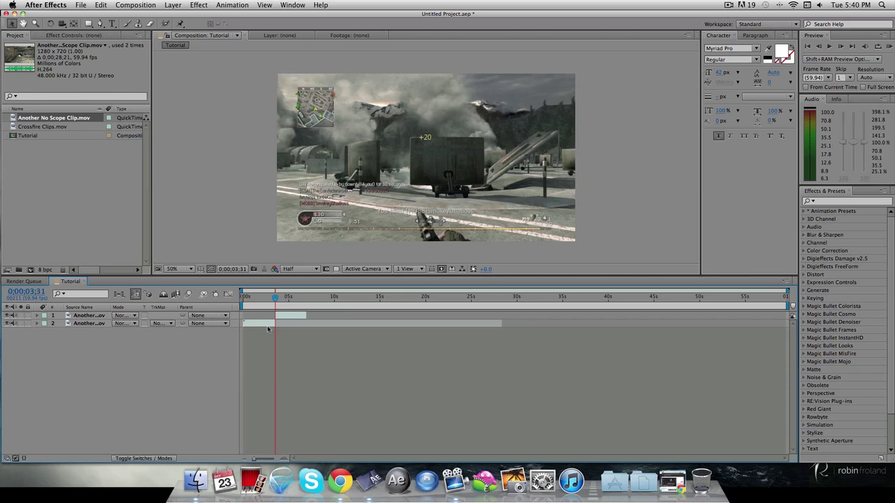
Delete the frozen layer and extend the end of the original no-scope layer to about 9 seconds.
left_click(286, 317)
key("Delete")
left_click(275, 318)
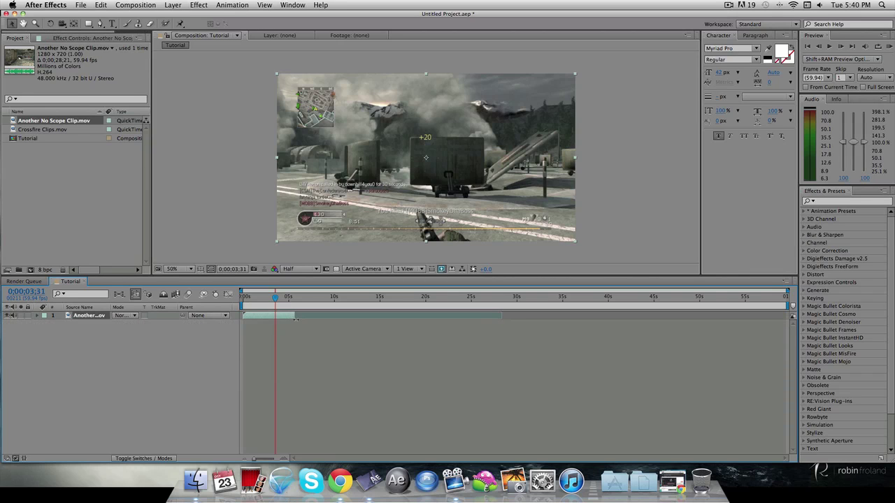
left_click(188, 347)
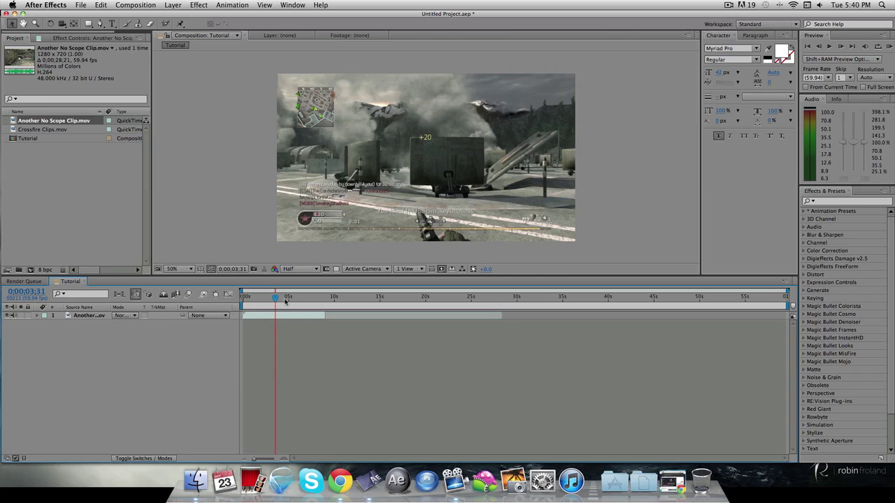
Add Crossfire Clips.mov above the no-scope layer, shift it to start just before 2 seconds, and split it at 0;00;03;31.
left_click(49, 130)
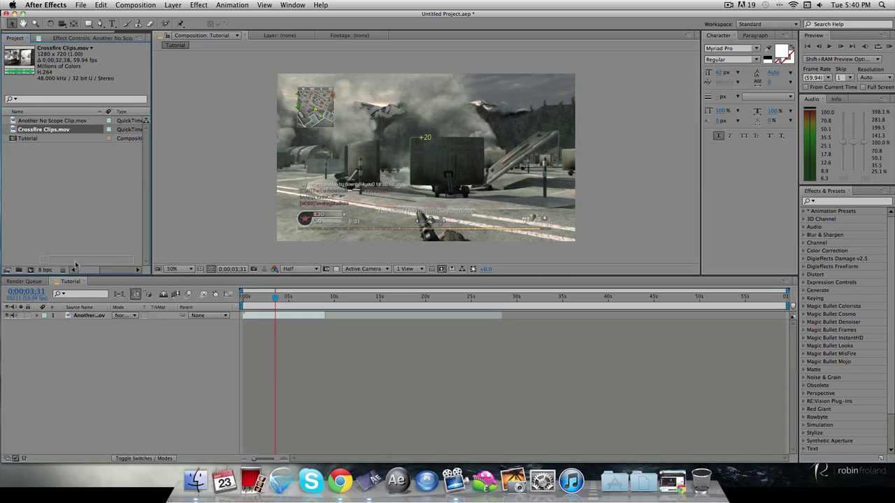
left_click_drag(76, 266, 104, 313)
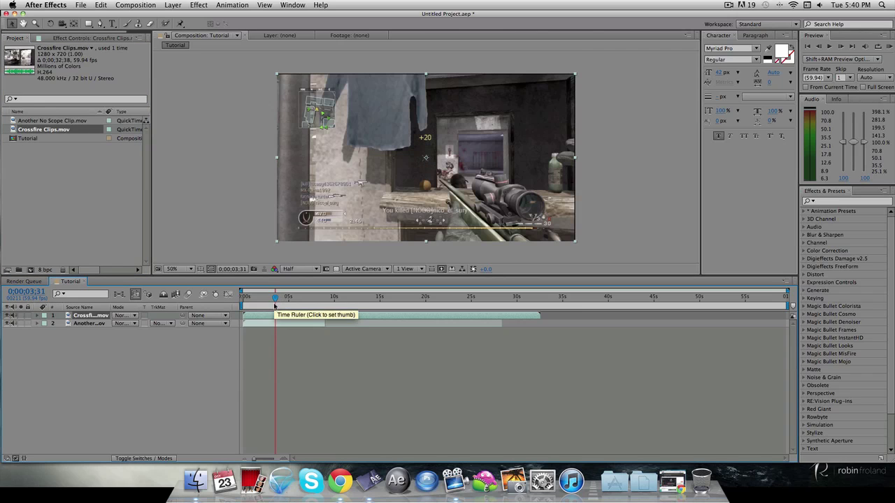
left_click_drag(291, 319, 308, 311)
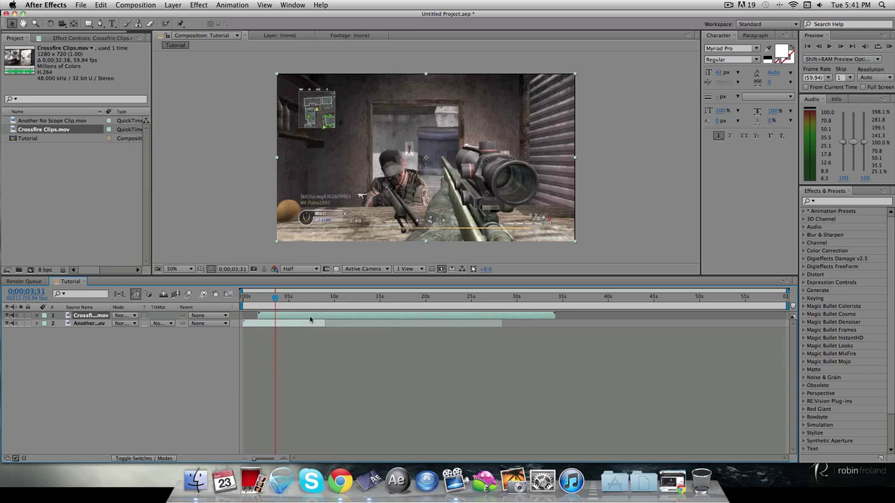
key("super+d")
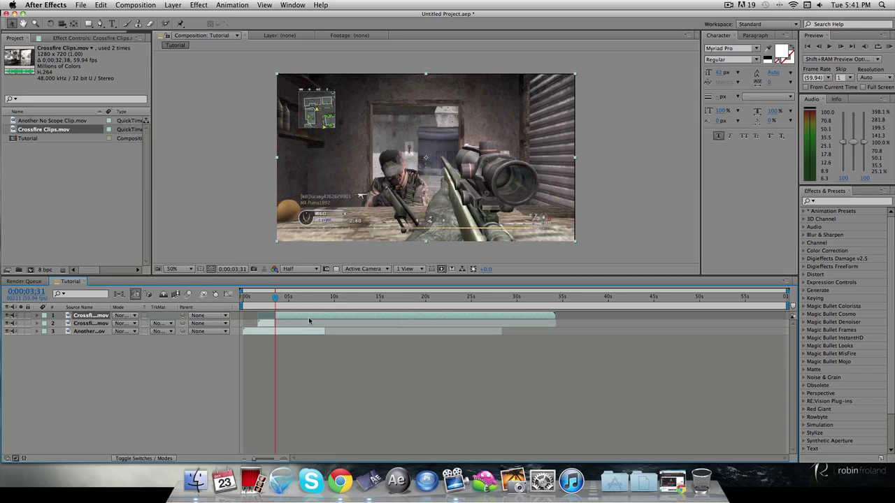
right_click(268, 325)
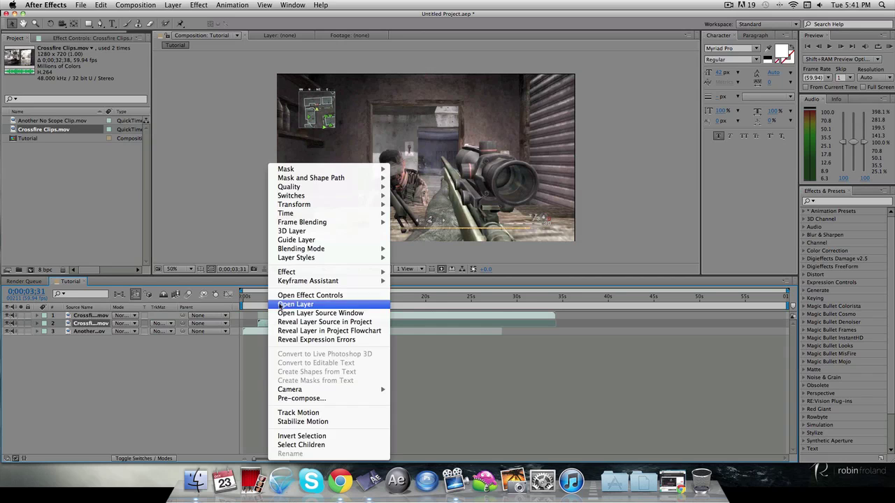
mouse_move(335, 213)
left_click(423, 242)
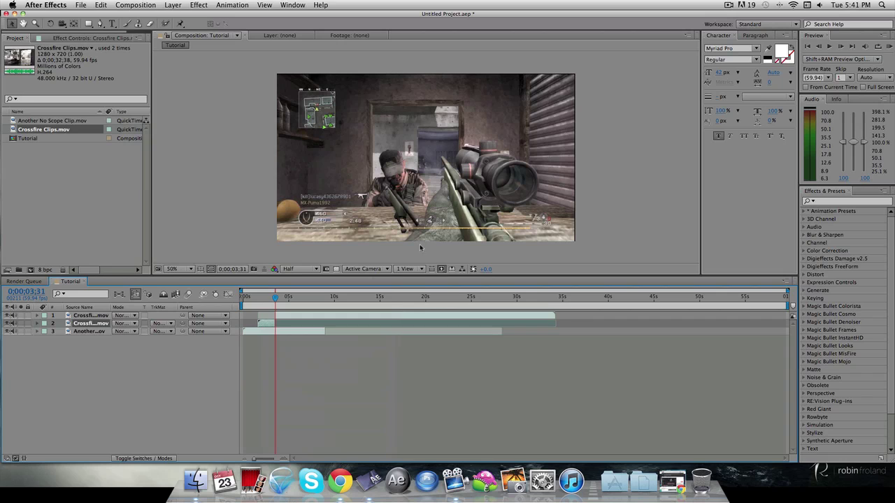
right_click(271, 325)
mouse_move(336, 212)
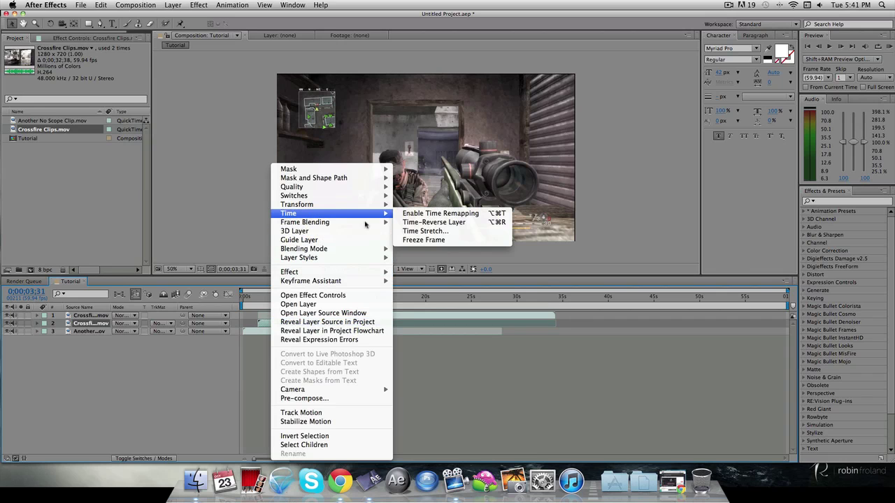
left_click(407, 235)
left_click(469, 300)
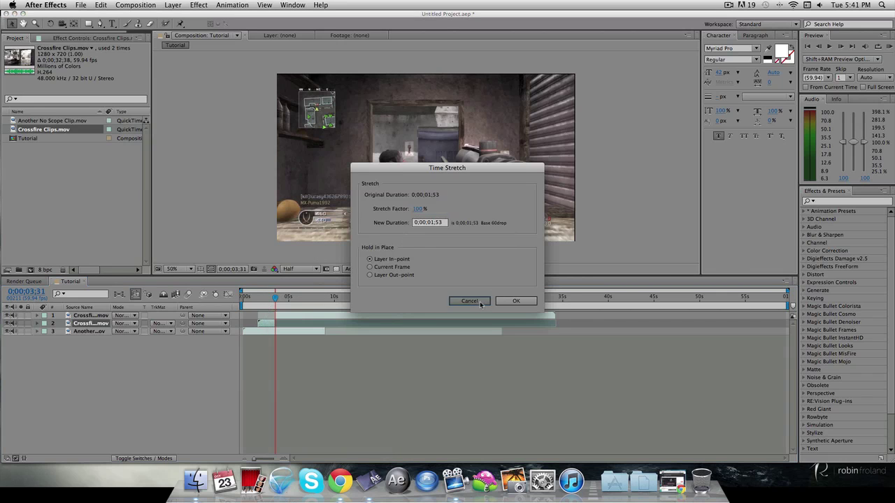
Apply a freeze frame to the first Crossfire segment at 0;00;03;31 and collapse its Time Remap property.
right_click(271, 325)
mouse_move(329, 213)
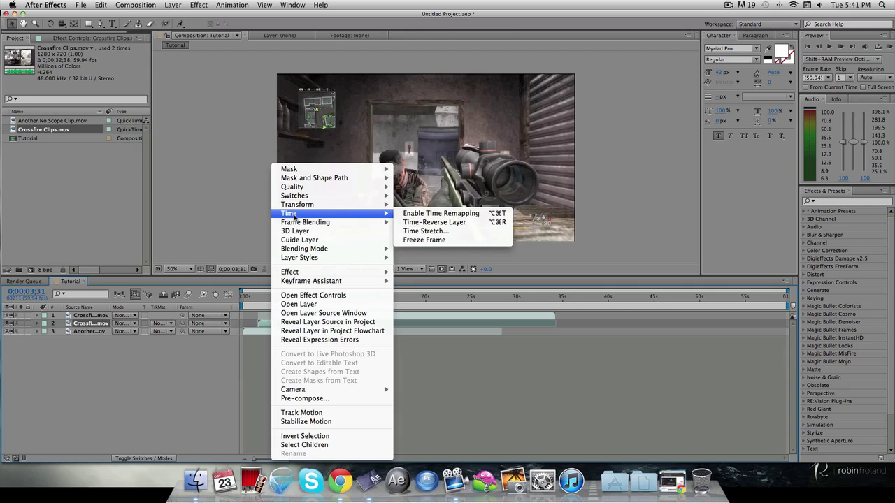
left_click(418, 240)
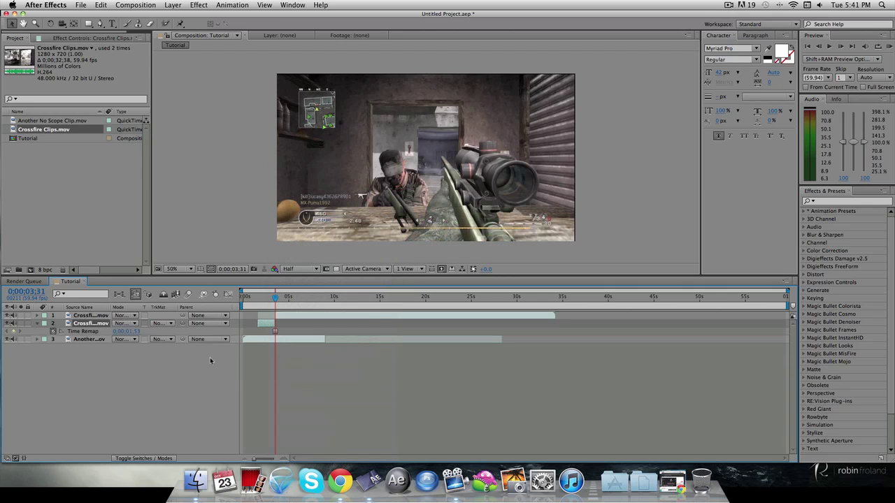
key("u")
left_click(221, 364)
Place composition markers 1 and 2 around the no-scope shot and move the frozen Crossfire layer to start at about 0;00;03;04.
mouse_move(274, 301)
left_mouse_down()
mouse_move(256, 305)
mouse_move(319, 316)
mouse_move(296, 323)
mouse_move(310, 323)
mouse_move(262, 299)
mouse_move(271, 298)
left_mouse_up()
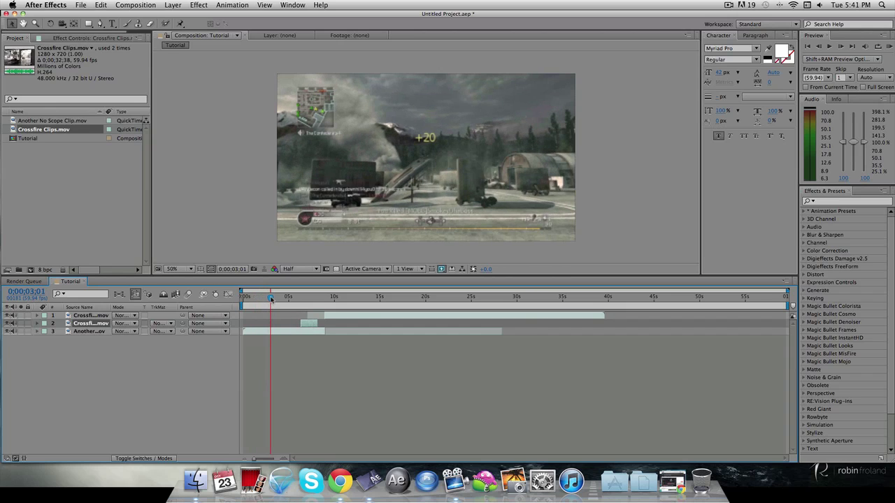
key("space")
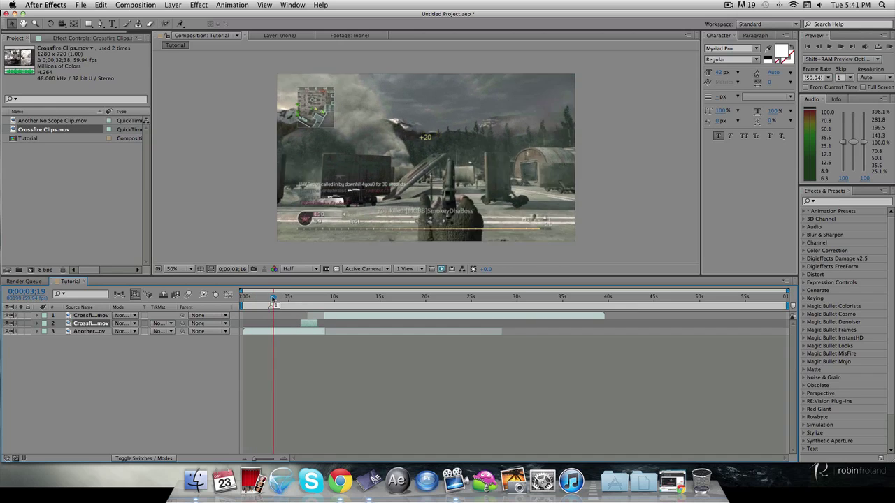
left_click_drag(278, 298, 277, 327)
key("shift+2")
key("space")
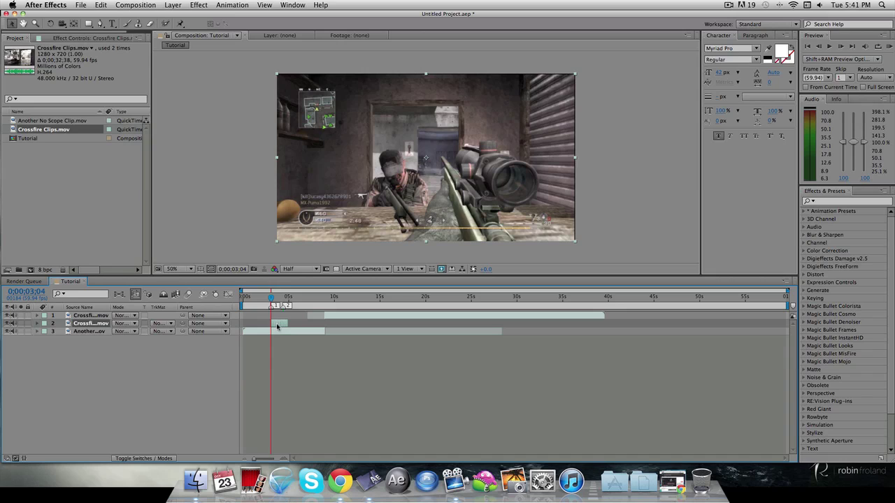
Shift the frozen Crossfire layer to start at 0;00;03;29 and duplicate it twice.
left_click_drag(271, 299, 283, 325)
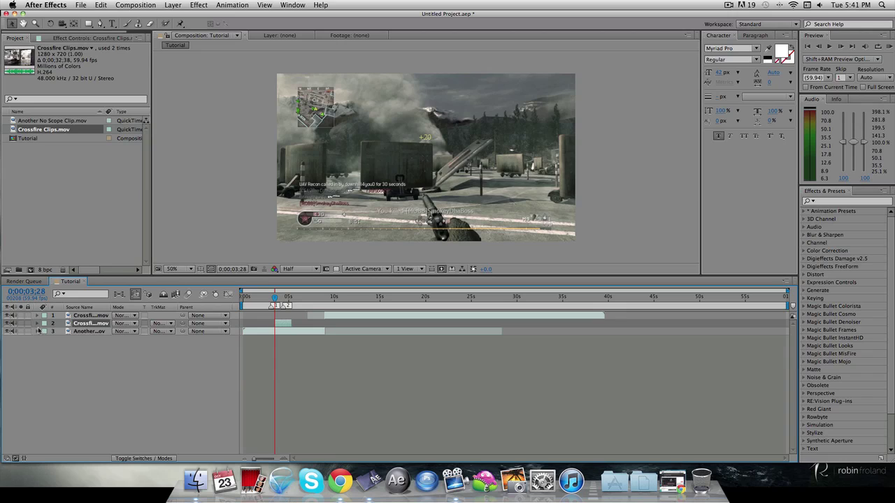
key("Page_Down")
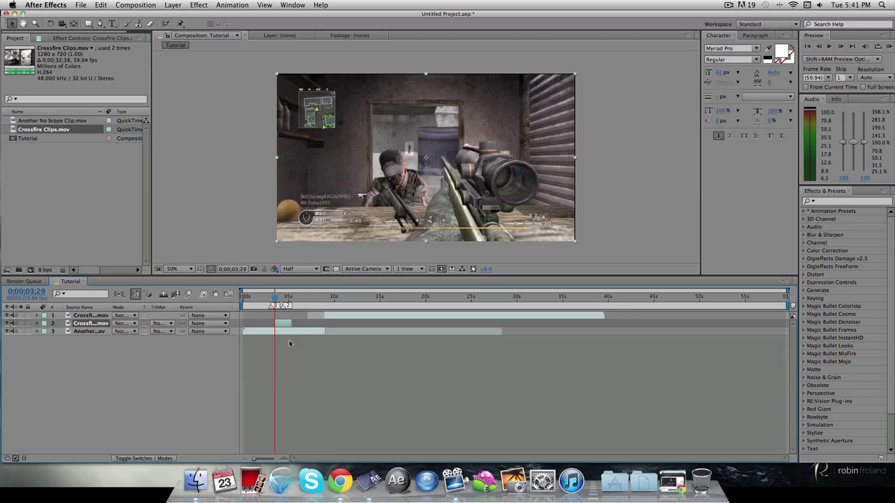
key("super+d")
key("super+d")
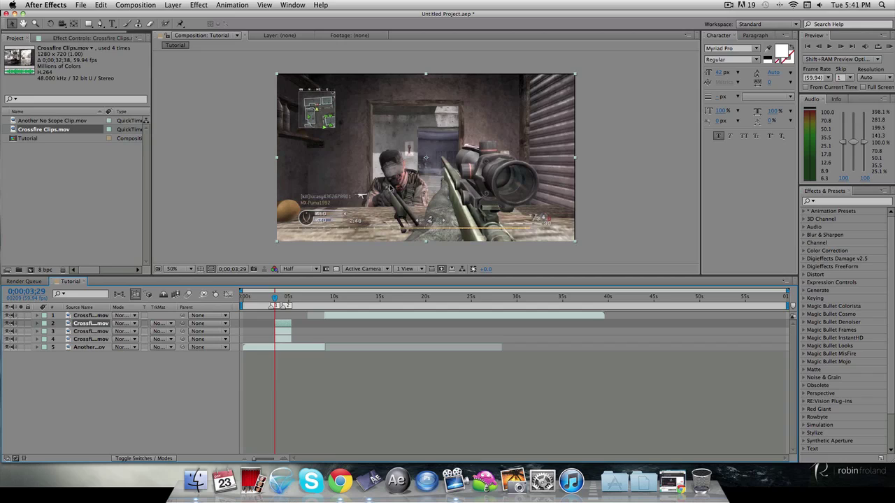
Activate the Pen tool and set the composition preview resolution to Full.
left_click(100, 25)
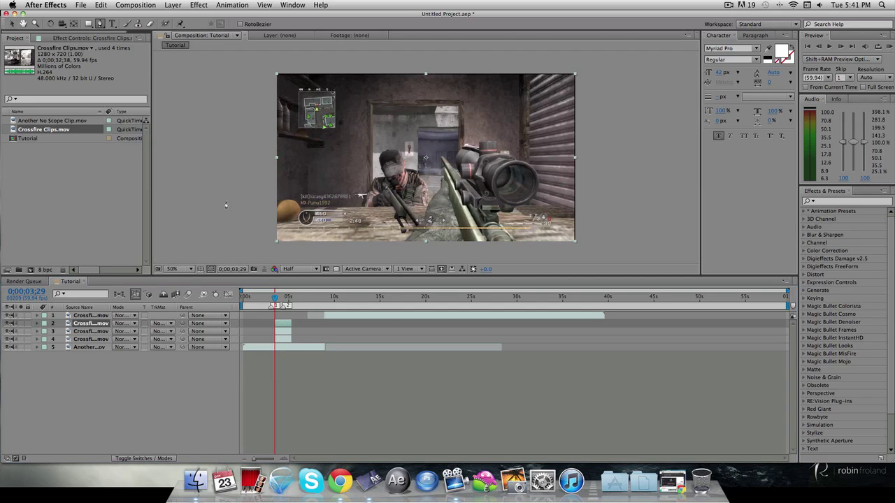
left_click(300, 270)
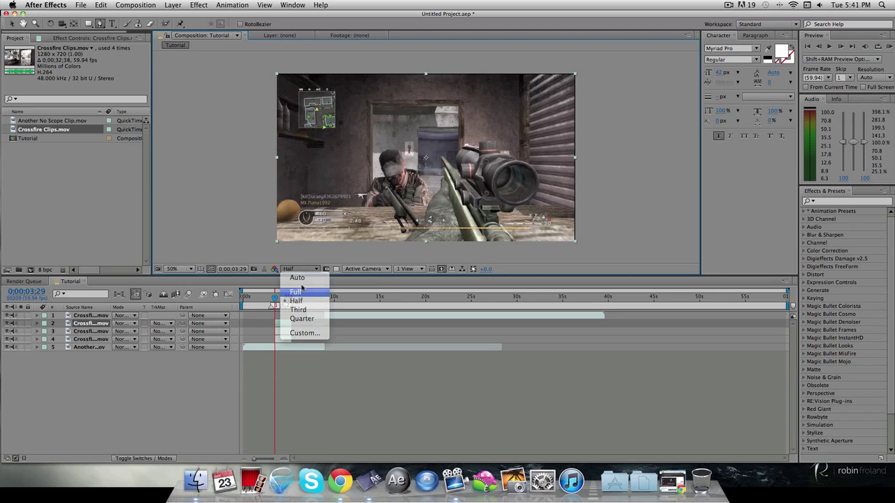
left_click(297, 291)
Start a mask on the uppermost frozen layer, tracing the player's sleeve from the frame's bottom edge up to the rifle muzzle.
key("h")
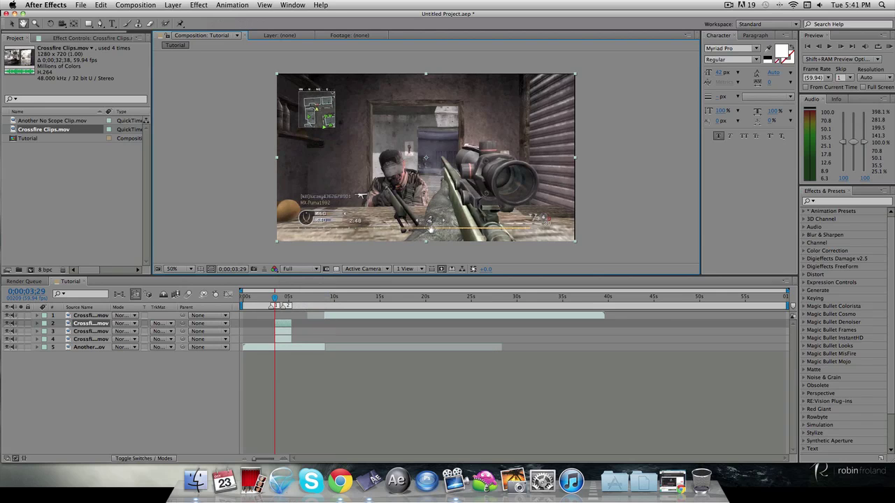
scroll(431, 229, "up", 1)
left_click_drag(429, 234, 443, 119)
left_click_drag(440, 181, 447, 201)
scroll(447, 210, "up", 1)
left_click_drag(475, 256, 450, 210)
scroll(458, 166, "down", 1)
key("g")
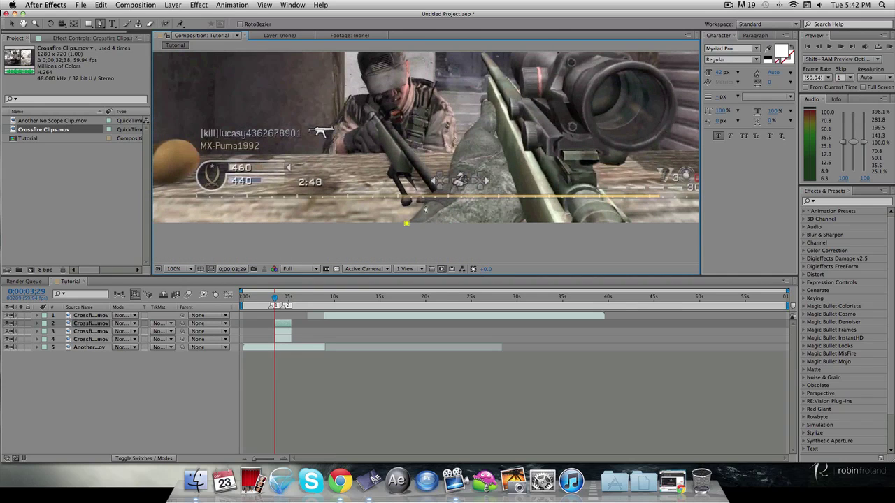
left_click(428, 202)
left_click(448, 176)
left_click_drag(467, 131, 479, 54)
scroll(504, 140, "up", 3)
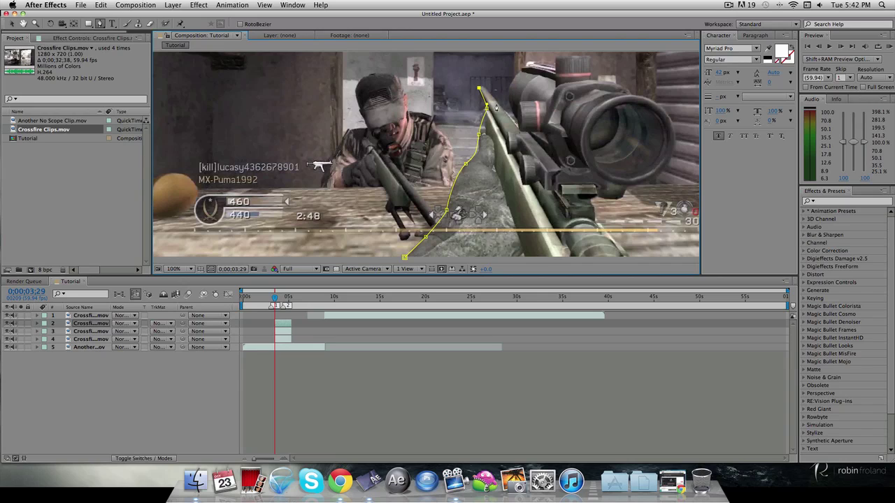
Continue the mask down the barrel's far side and around the top and outer edge of the player's scope.
mouse_move(499, 107)
left_mouse_down()
mouse_move(516, 131)
mouse_move(520, 110)
mouse_move(515, 120)
mouse_move(509, 93)
left_mouse_up()
left_click_drag(518, 56, 663, 169)
left_click(591, 58)
left_click(632, 183)
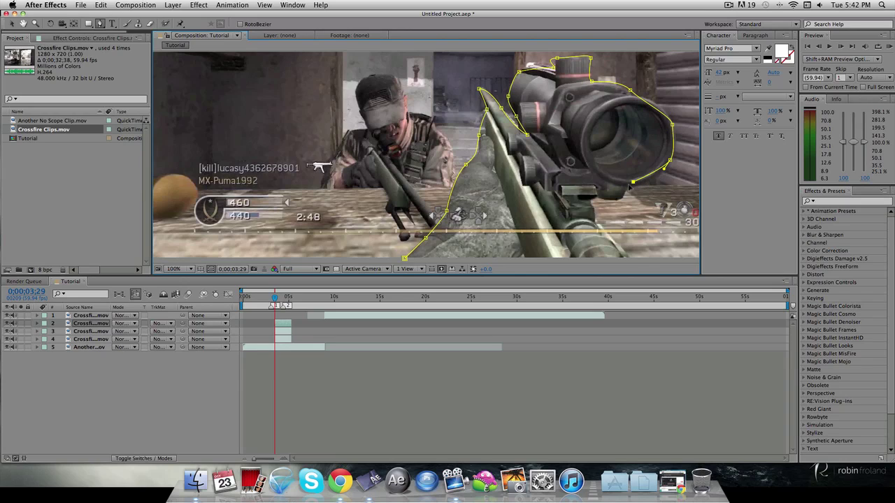
Trace the mask beneath the scope and along the rifle, and close it just below the frame's bottom edge.
left_click(620, 199)
left_click(598, 199)
left_click(590, 216)
key("comma")
left_click(535, 213)
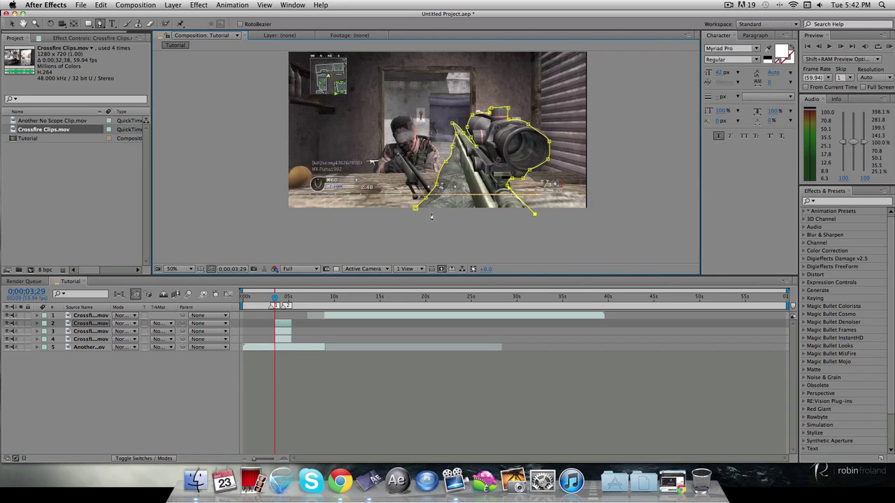
left_click(405, 218)
left_click(416, 207)
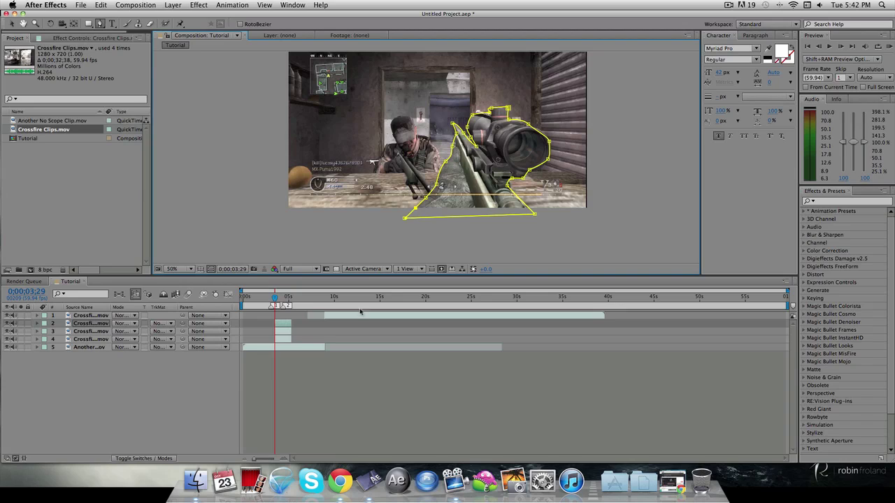
Enter the mask feather for the player's gun mask and collapse the layer's mask properties.
key("v")
left_click(144, 409)
left_click(288, 324)
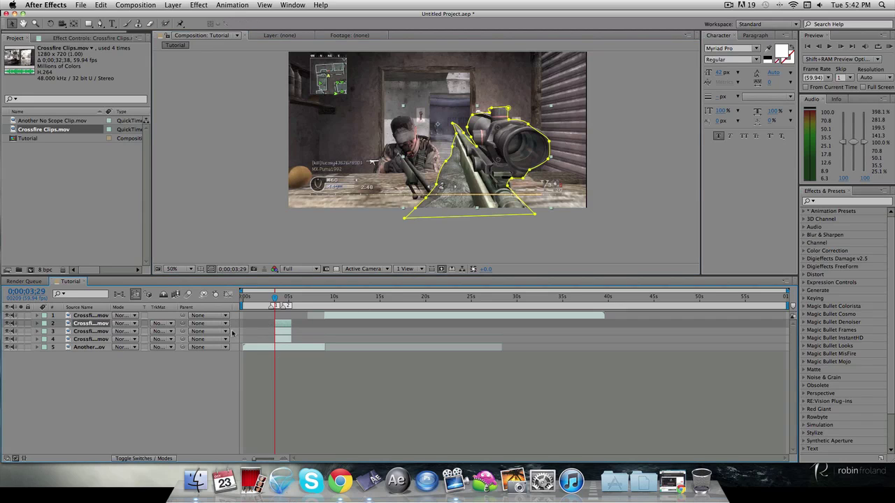
key("f")
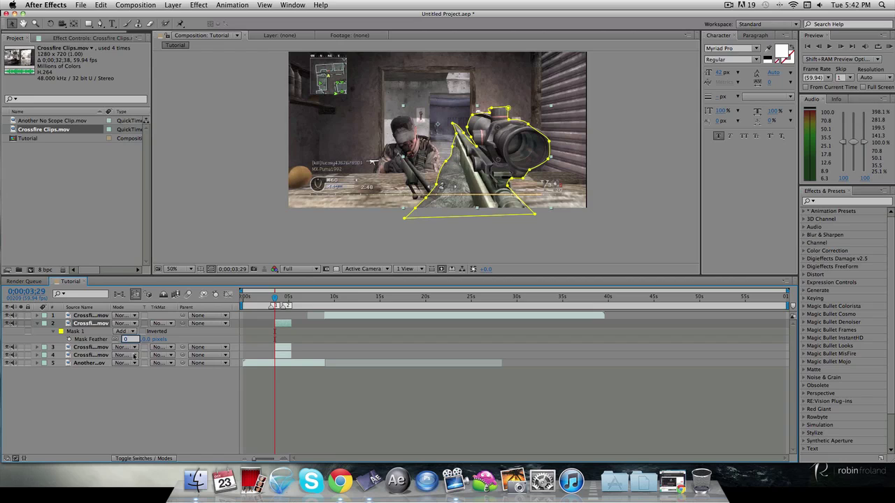
key("Return")
key("f")
left_click(153, 388)
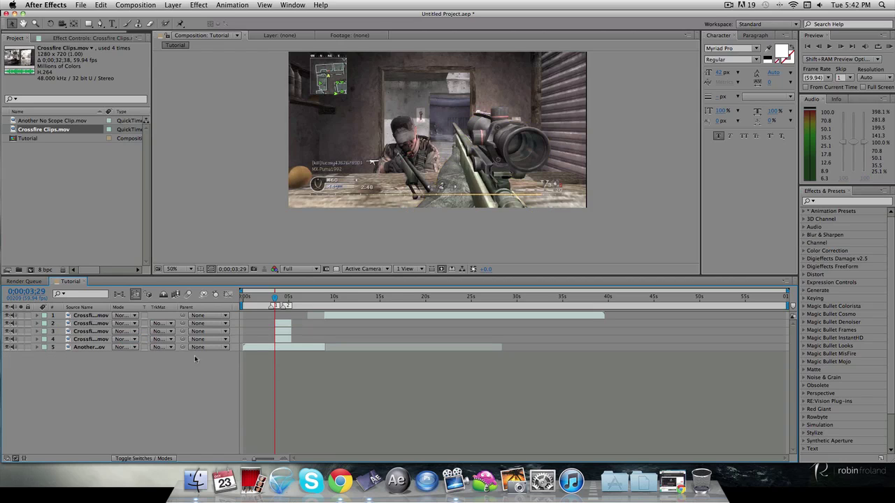
Duplicate the lowest frozen Crossfire layer once more.
left_click(284, 333)
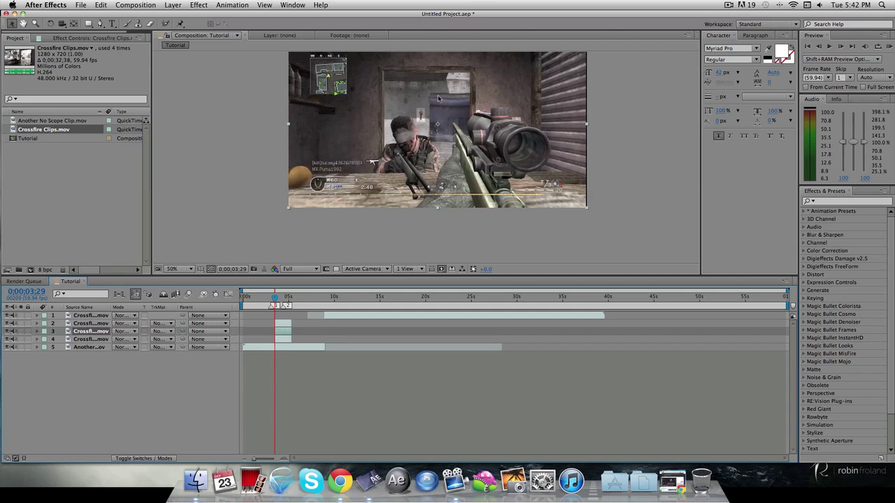
key("super+shift+a")
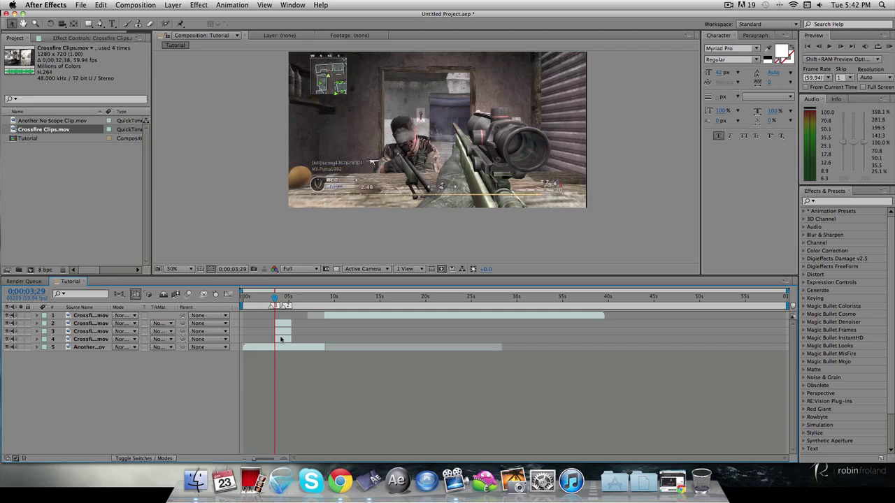
left_click(281, 340)
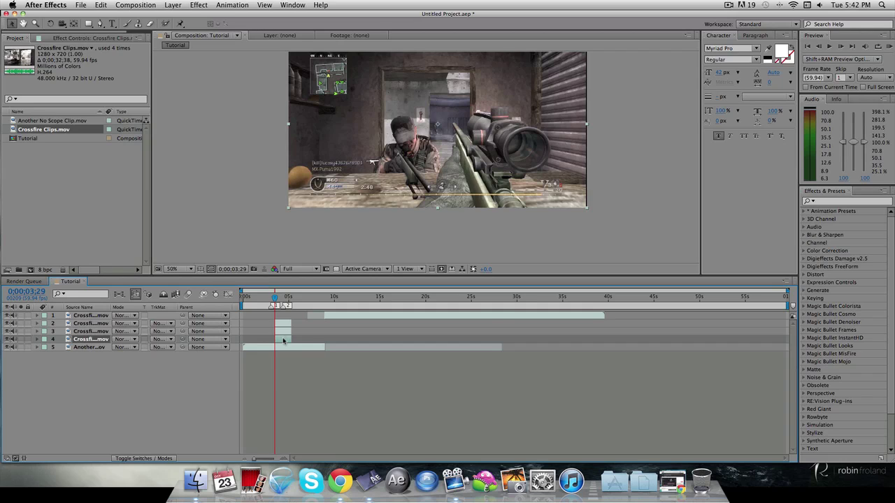
key("super+d")
Start a mask on the second frozen layer, tracing the enemy soldier from the table edge over his left-hand shoulder to his cap.
left_click(283, 332)
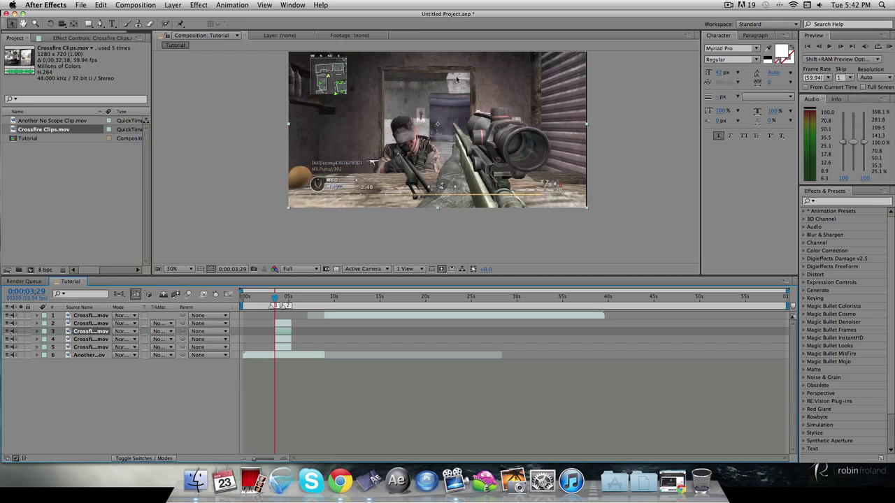
key("h")
scroll(414, 164, "up", 3)
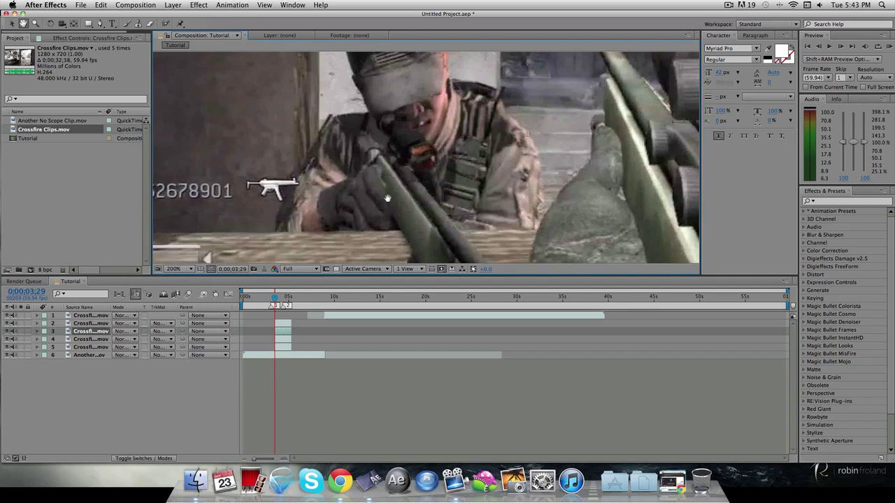
key("g")
left_click_drag(275, 233, 283, 199)
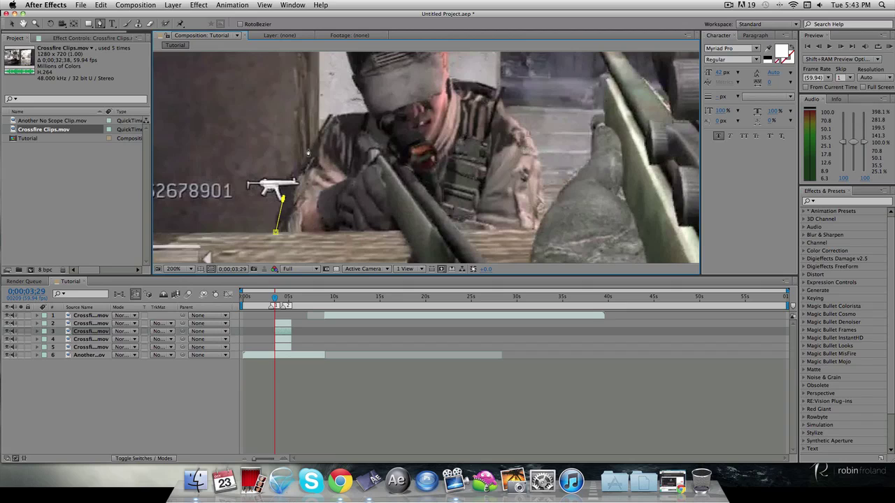
left_click(308, 152)
left_click(330, 115)
left_click(369, 112)
left_click(352, 75)
Continue the enemy mask over his cap, down the right side of his face and across his other shoulder.
key("space")
left_click_drag(355, 88, 376, 149)
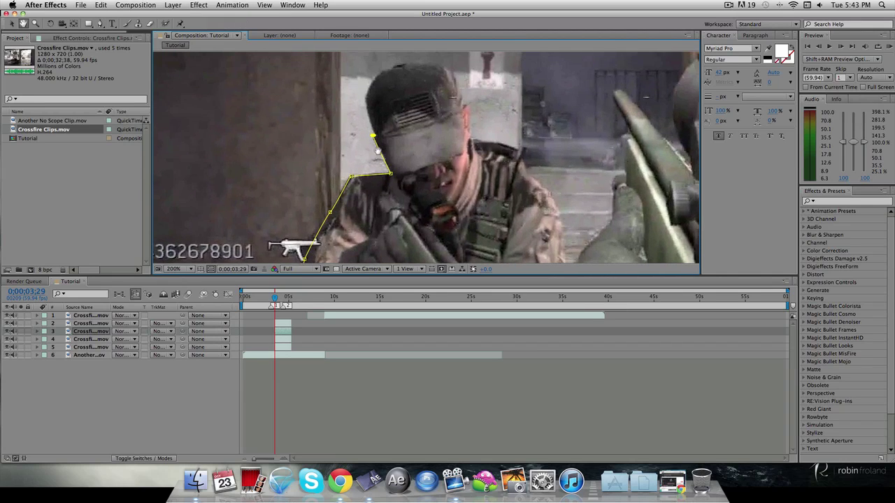
left_click_drag(366, 94, 403, 66)
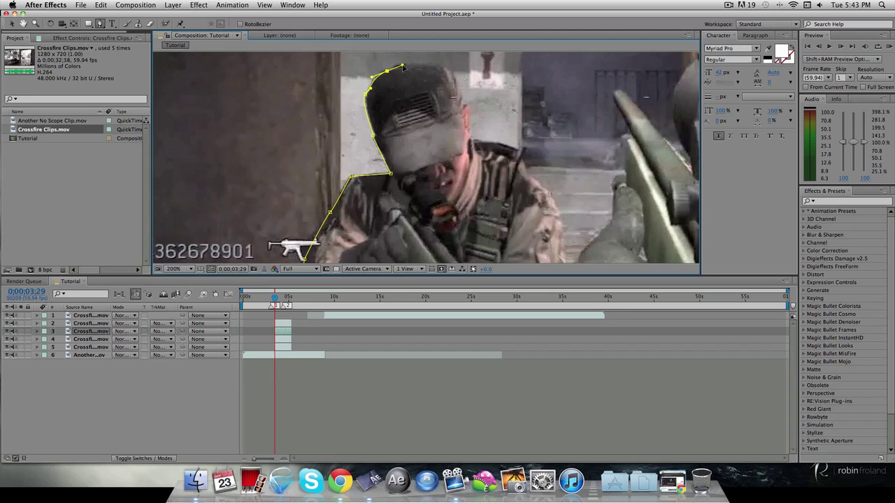
left_click(443, 67)
left_click(453, 90)
left_click(460, 103)
left_click(468, 122)
left_click(475, 141)
left_click(483, 142)
left_click(516, 139)
left_click(524, 149)
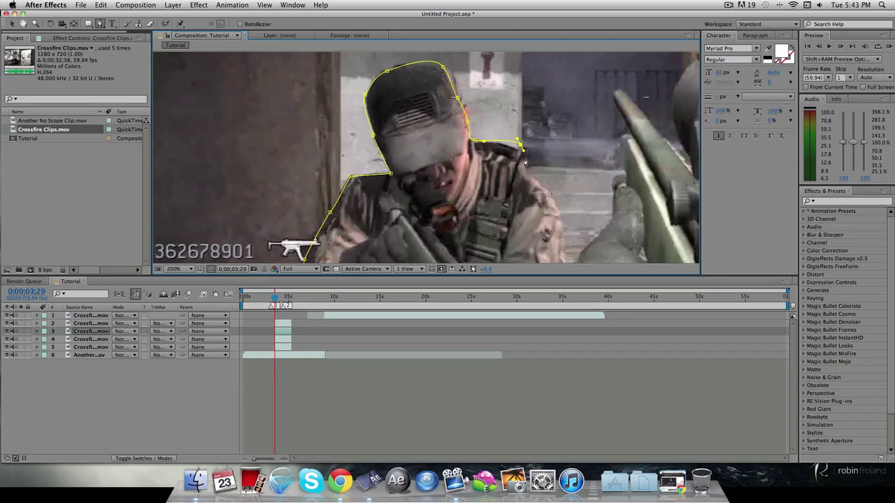
Extend the enemy mask down the outside of his right-hand arm to the table edge.
left_click(524, 159)
left_click(531, 181)
left_click(564, 214)
left_click(560, 230)
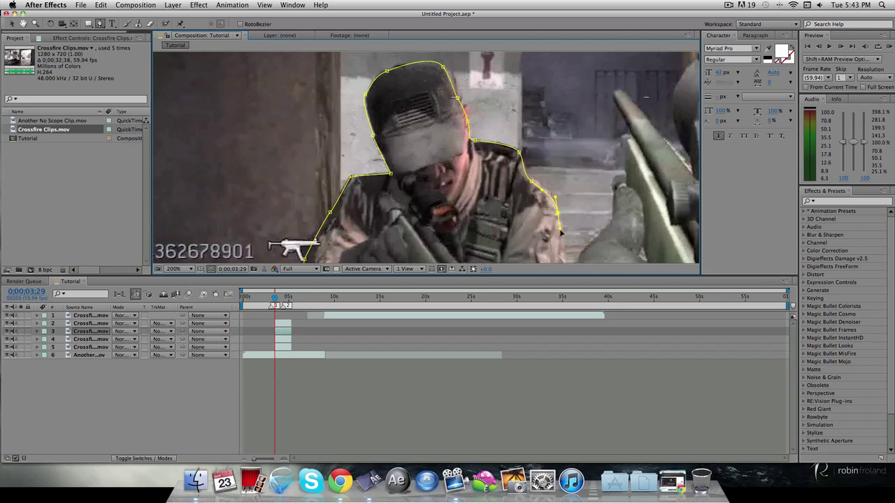
left_click(561, 263)
scroll(562, 264, "down", 2)
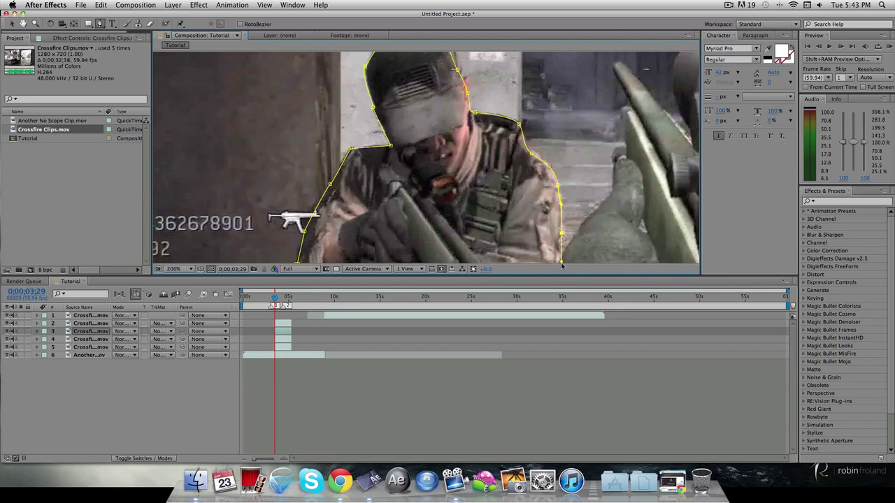
left_click_drag(537, 204, 543, 115)
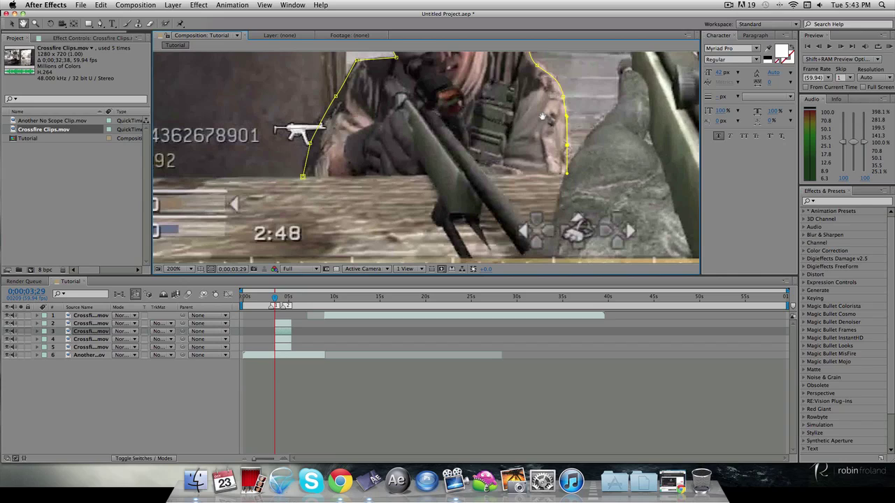
key("space")
Run the enemy mask along the table edge and around the barrel of his rifle.
left_click(486, 171)
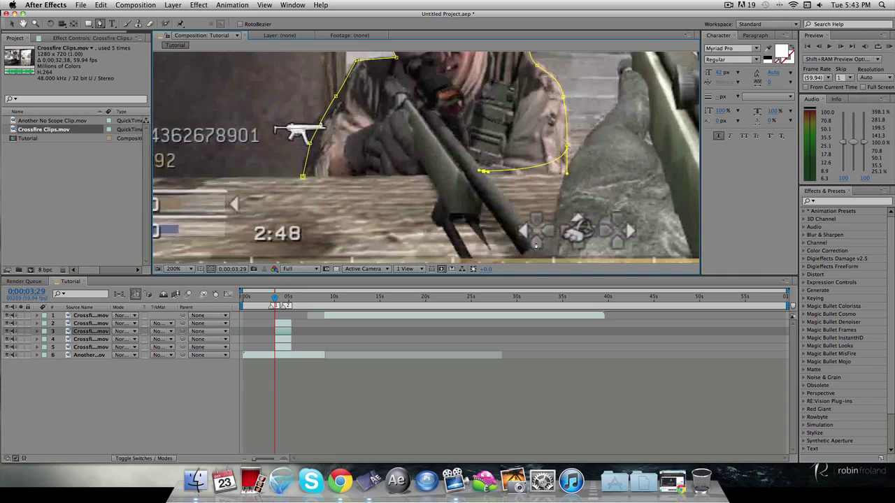
left_click(542, 249)
left_click(526, 256)
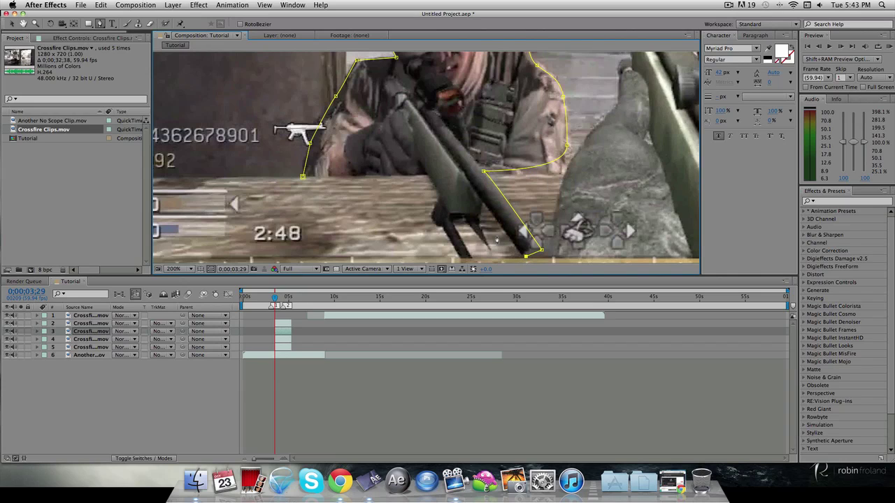
left_click(485, 203)
Trace the enemy mask around both bipod legs of his rifle.
left_click(491, 247)
left_click(465, 221)
left_click(451, 222)
left_click(473, 259)
left_click(462, 258)
left_click(441, 225)
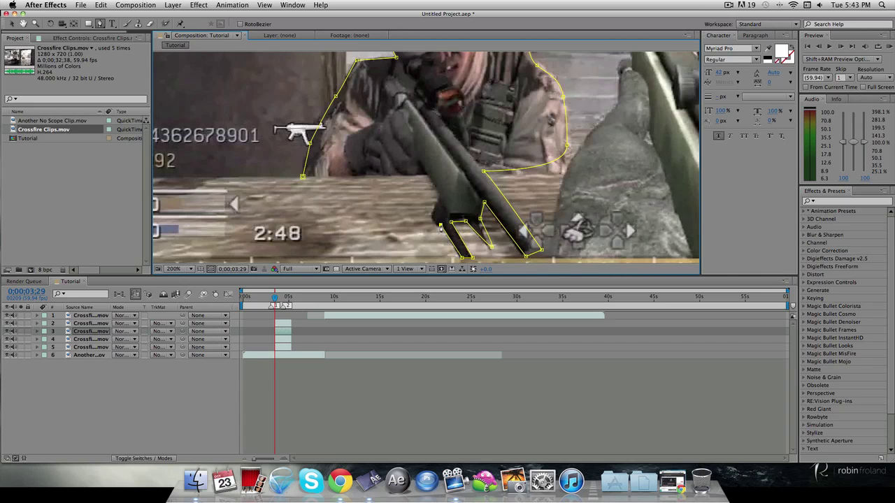
Bring the enemy mask back up the rifle's near side and close it along the table edge at its starting point.
left_click(433, 218)
left_click(441, 202)
left_click(426, 172)
left_click(302, 176)
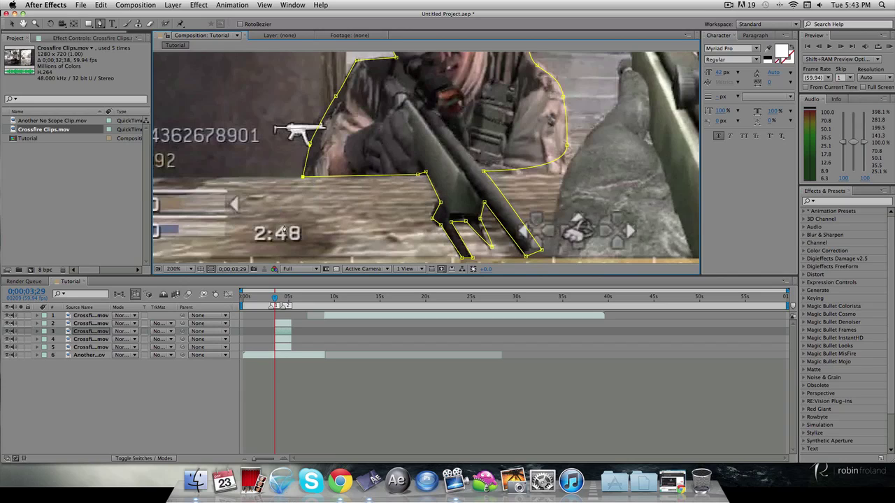
Set the feather of the enemy mask on layer 3 to 5 pixels and collapse the layer's mask properties.
key("v")
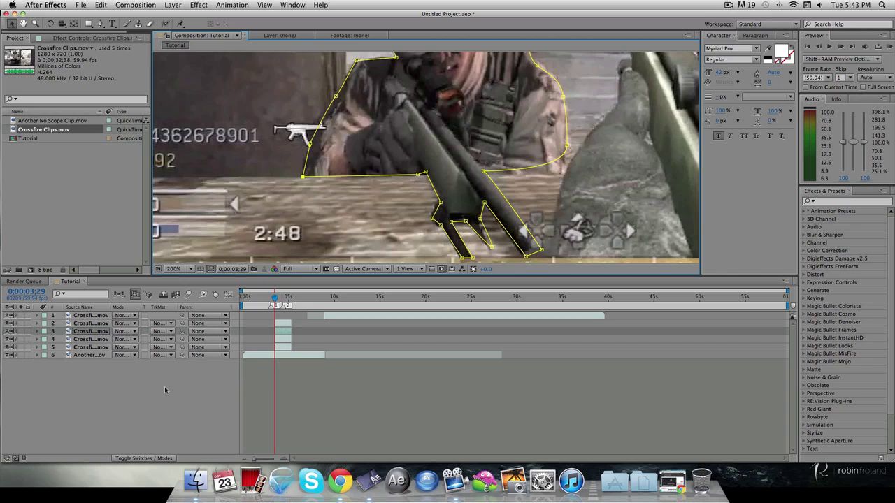
key("f")
left_click(128, 348)
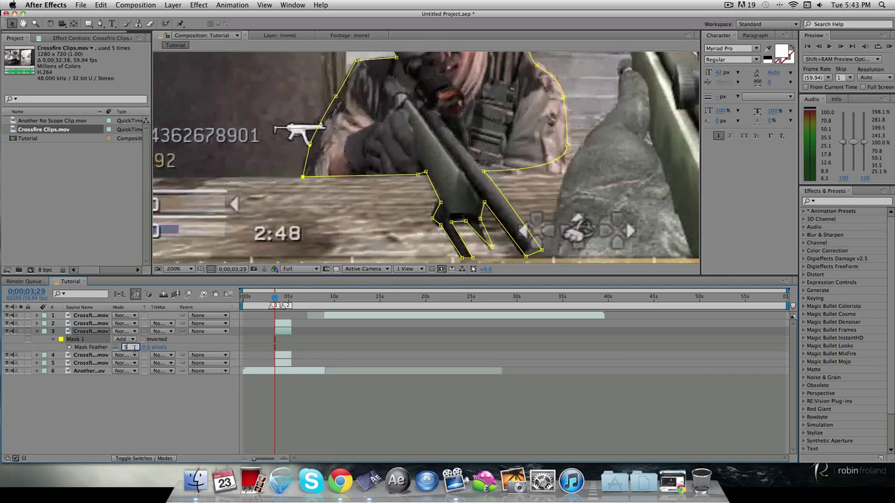
key("Return")
key("f")
left_click(162, 406)
scroll(459, 60, "down", 1)
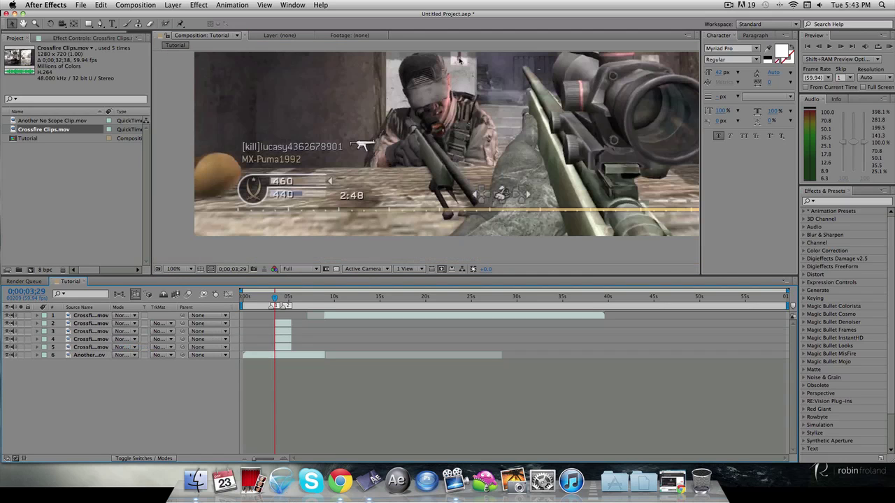
Copy the enemy mask from layer 3 onto frozen Crossfire layer 4.
scroll(456, 144, "down", 1)
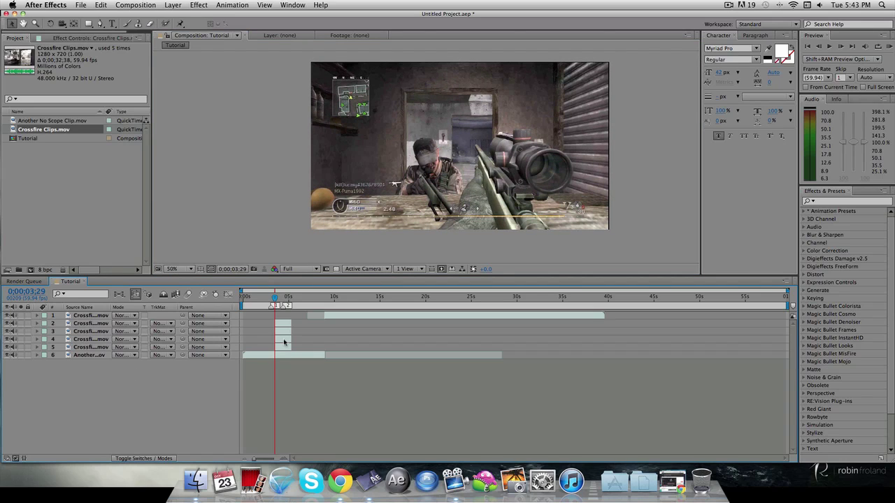
left_click(285, 342)
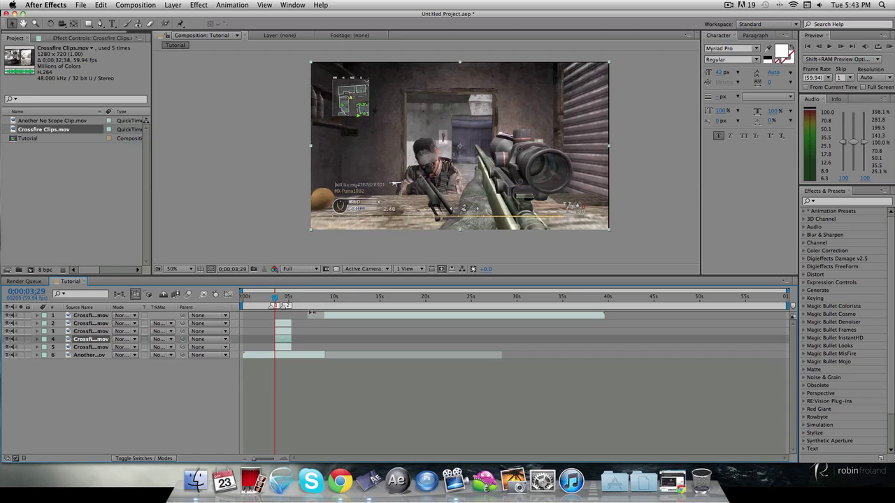
left_click(93, 331)
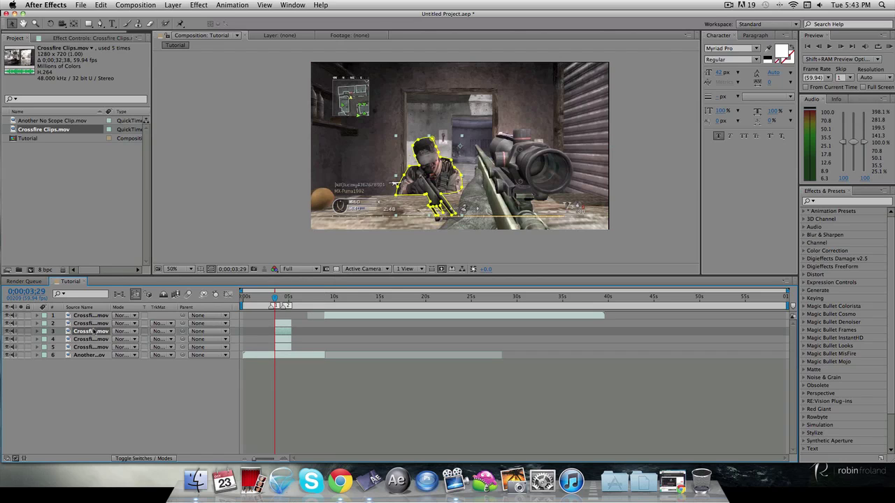
key("m")
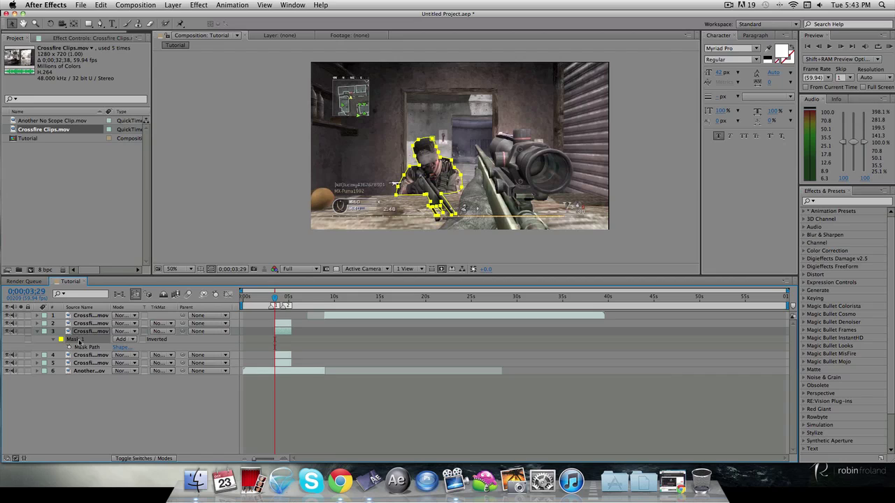
left_click(79, 341)
key("Delete")
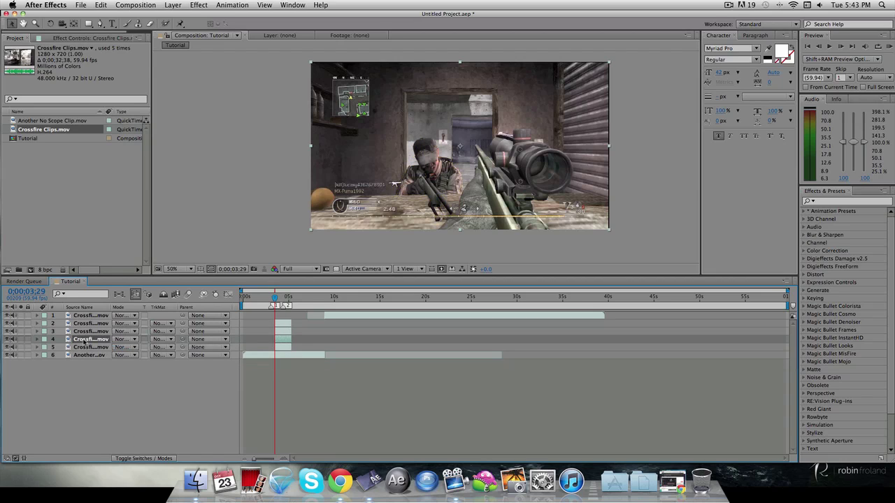
left_click(84, 341)
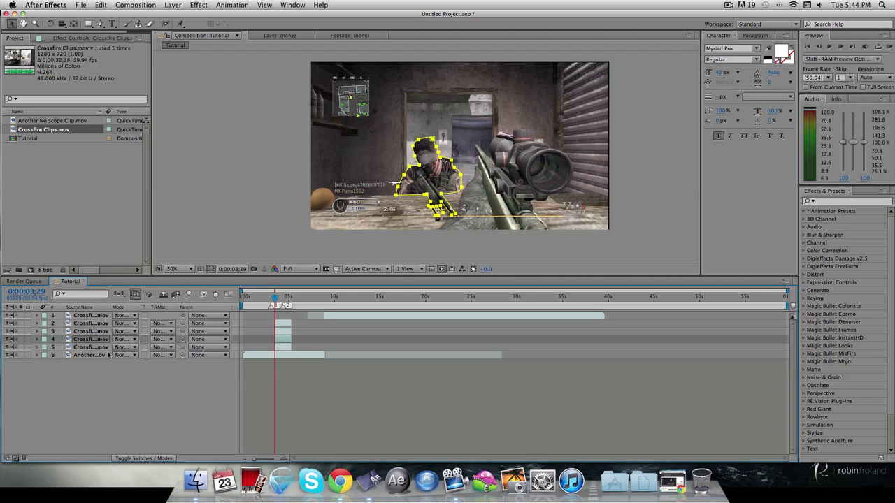
Set the mode of the enemy mask on layer 4 to Subtract.
key("m")
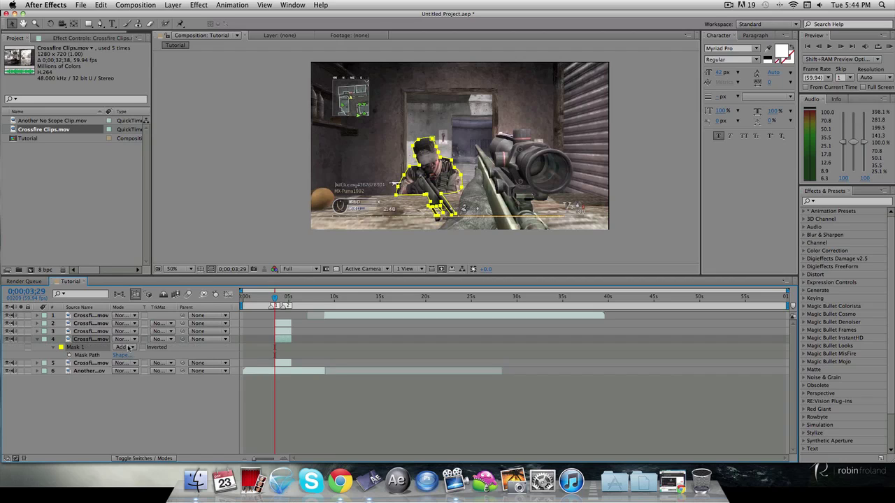
left_click(129, 347)
left_click(134, 375)
Start a second mask on layer 4 from the enemy's shoulder, around the doorway's upper corners and down to the rifle scope.
key("g")
scroll(411, 173, "up", 2)
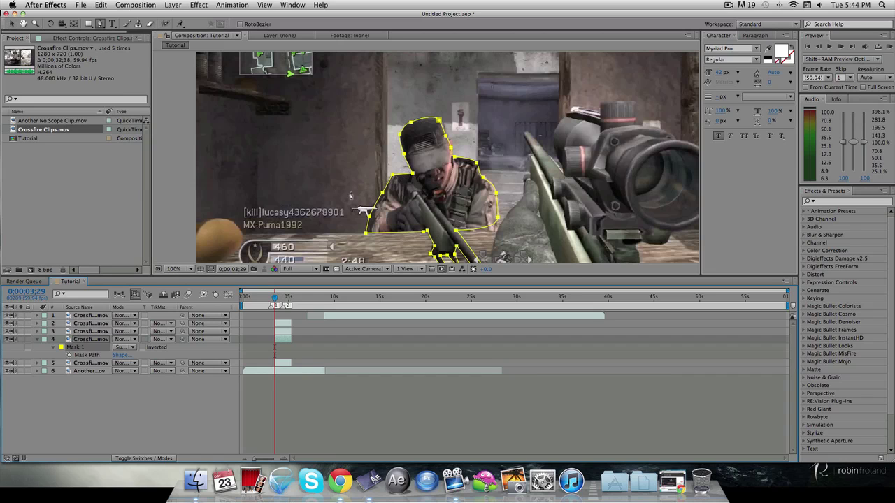
left_click(58, 432)
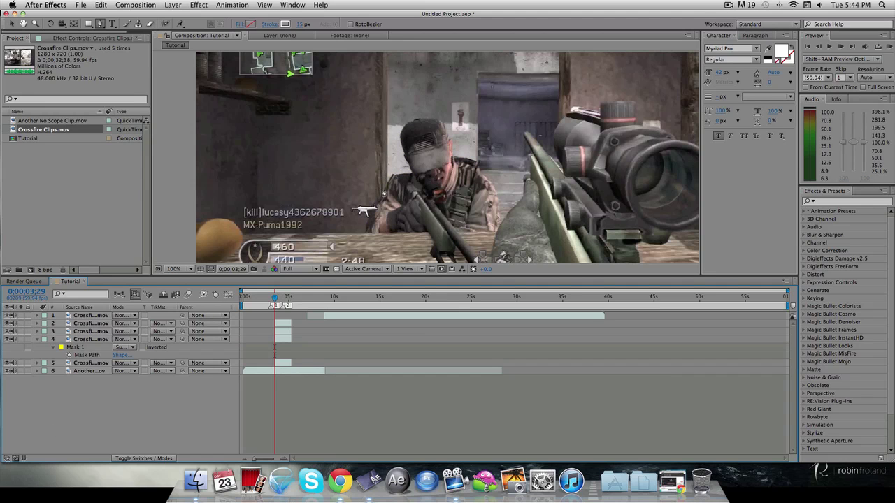
left_click(289, 340)
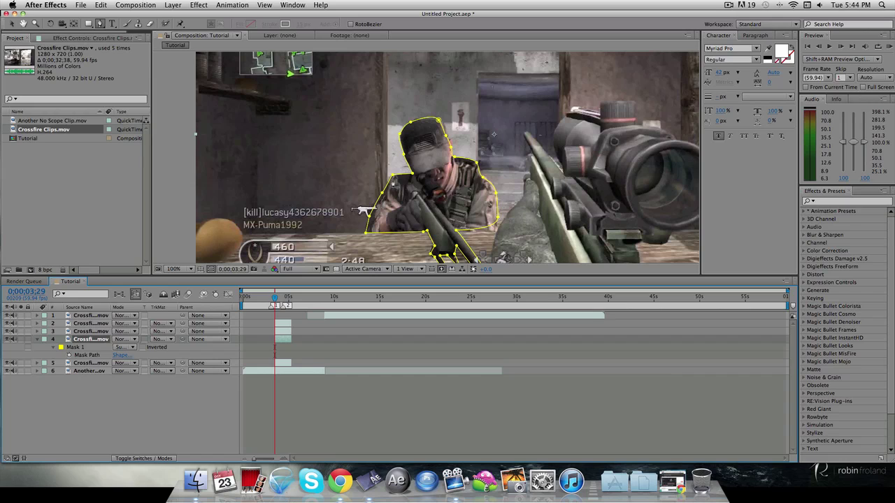
left_click(385, 184)
scroll(383, 80, "down", 1)
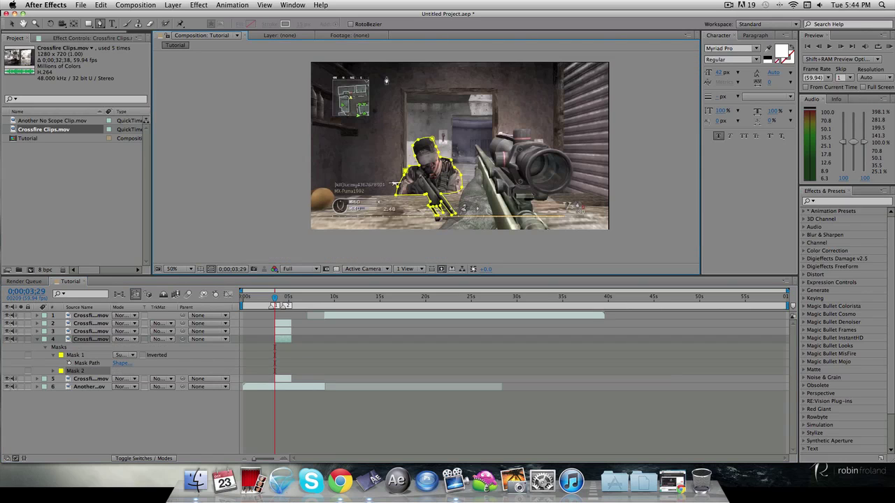
left_click(405, 92)
left_click(493, 91)
scroll(540, 119, "up", 2)
left_click(427, 151)
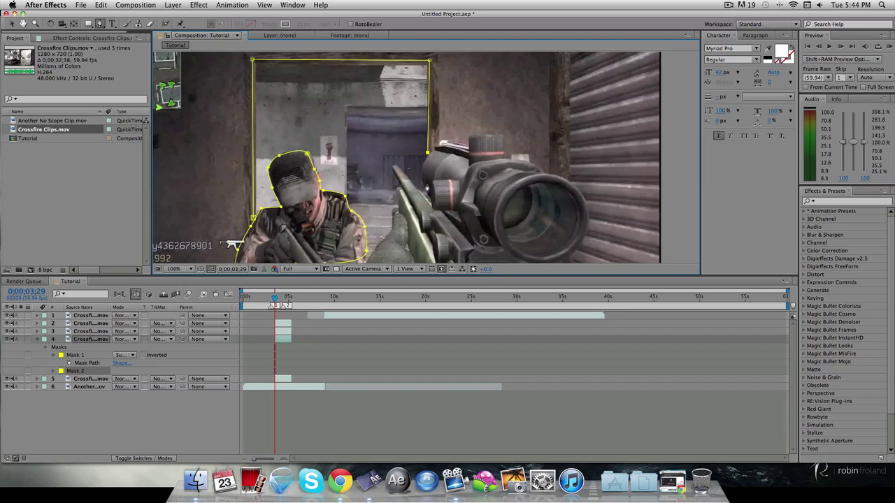
Continue the doorway mask along the scope, barrel tip and gun hand, and close it at its starting point by the enemy's shoulder.
key("comma")
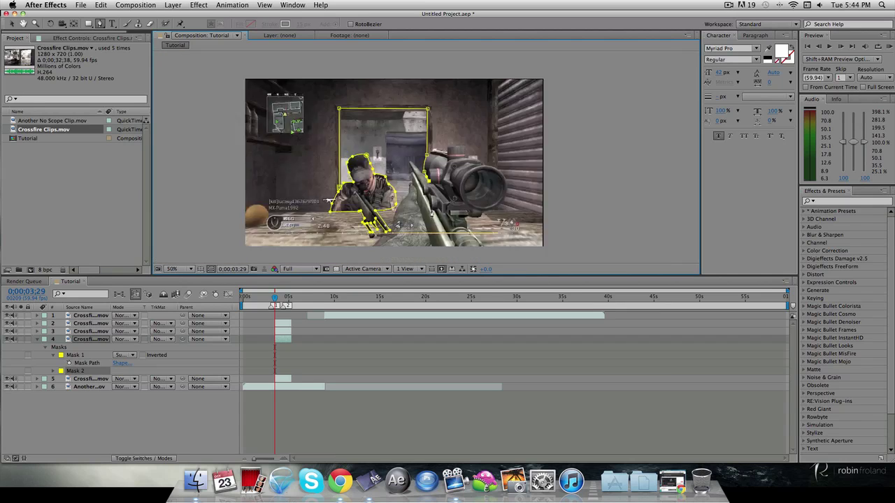
scroll(429, 208, "down", 1)
scroll(428, 202, "up", 1)
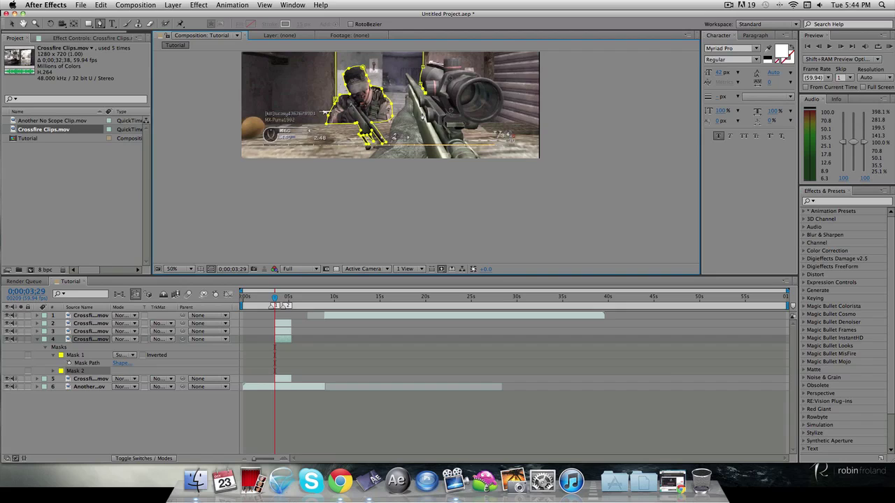
scroll(422, 117, "up", 2)
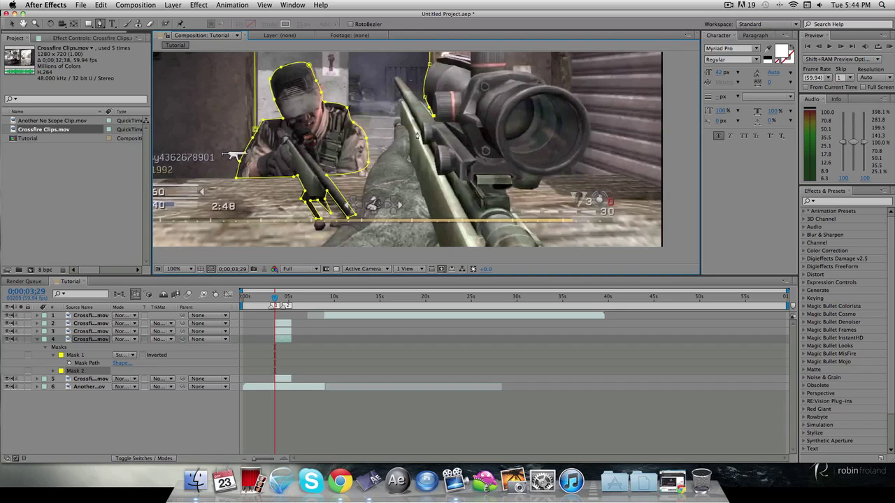
left_click(400, 80)
left_click(396, 128)
left_click(371, 166)
left_click(369, 176)
left_click(256, 130)
key("v")
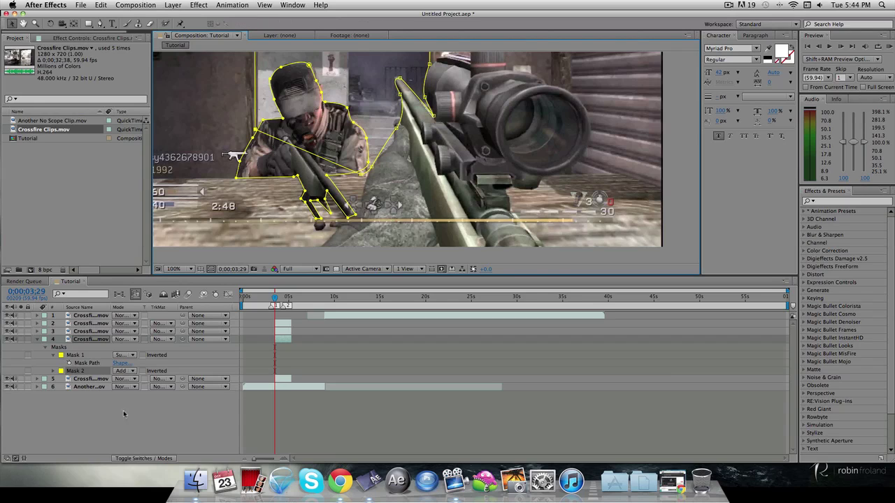
Deselect the masks and solo layer 4 to view its masked area on its own.
left_click(118, 423)
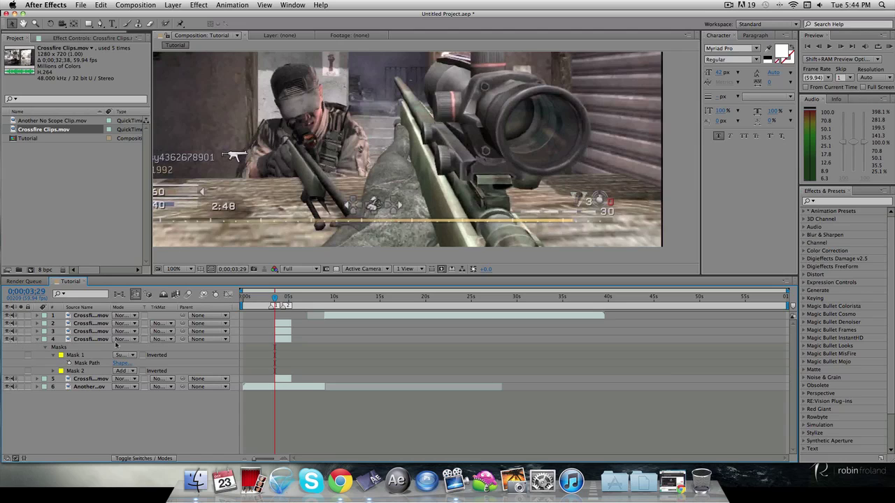
left_click(20, 339)
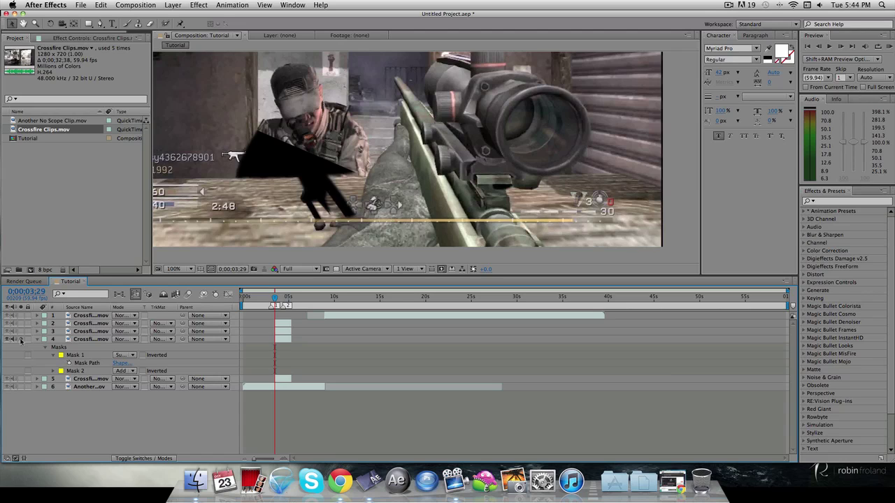
key("comma")
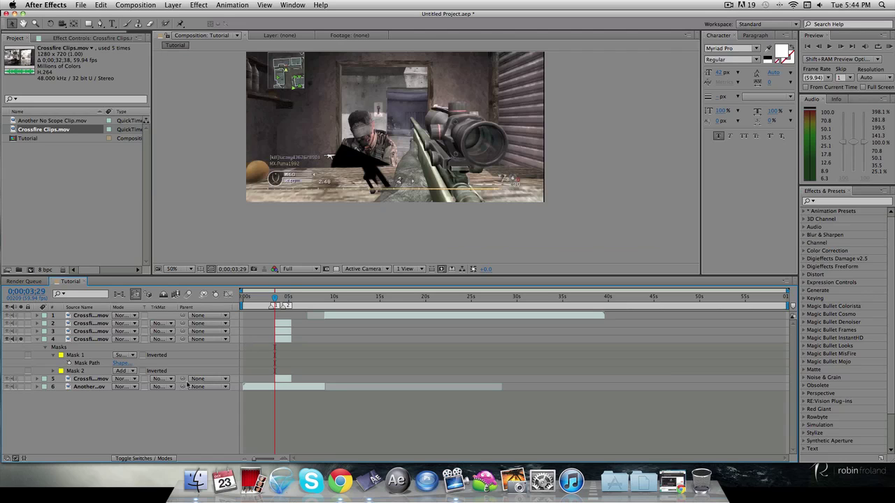
left_click(123, 370)
left_click(138, 398)
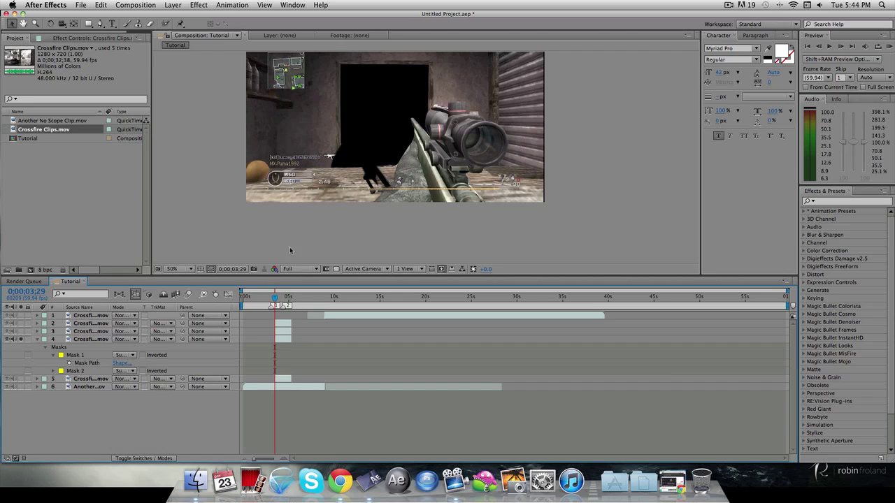
left_click(124, 372)
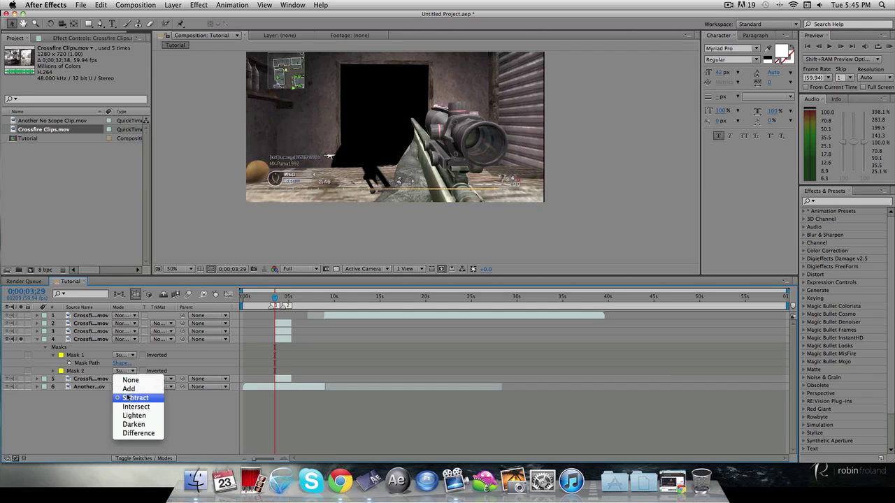
left_click(130, 389)
Move the enemy mask below the doorway mask on layer 4, end the layer's solo and collapse its masks.
left_click_drag(77, 355, 86, 376)
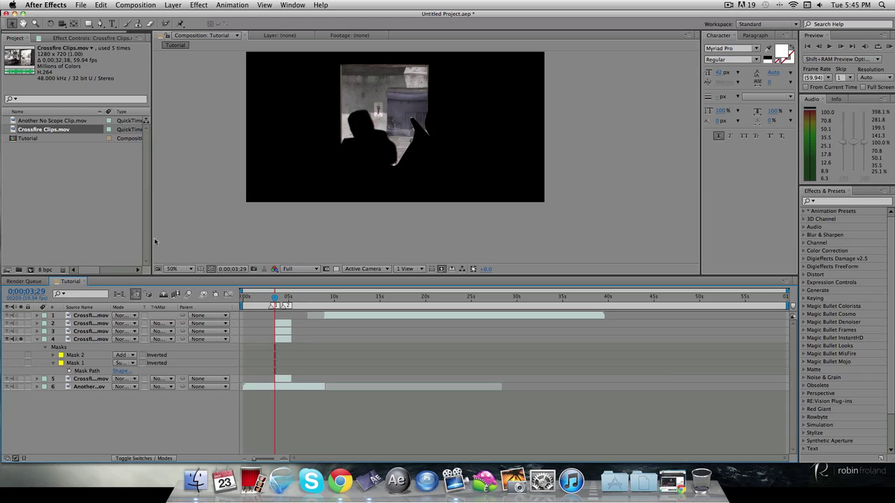
left_click(21, 339)
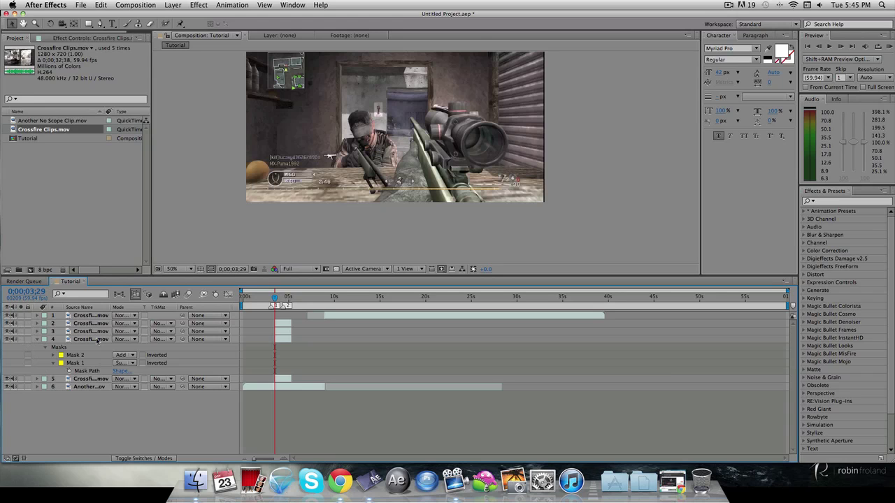
left_click(98, 341)
key("m")
key("m")
left_click(117, 399)
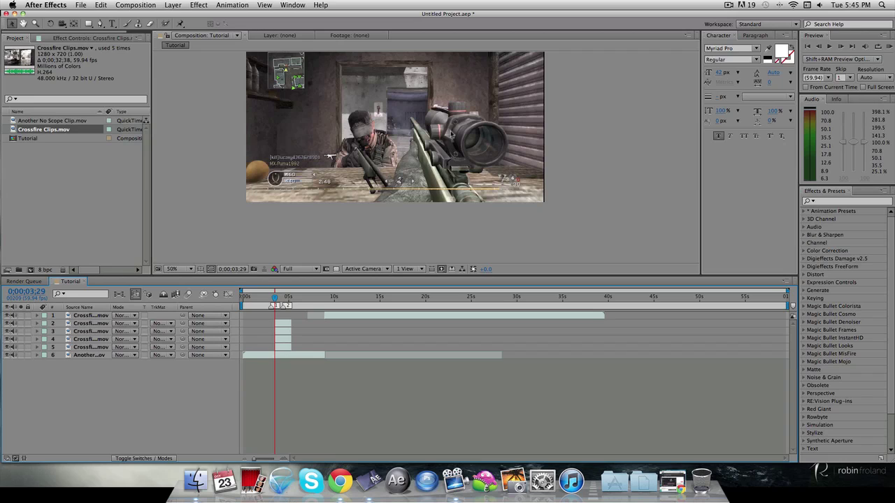
Turn layers 2, 3 and 4 into 3D layers and return the timeline to its mode columns.
left_click(144, 458)
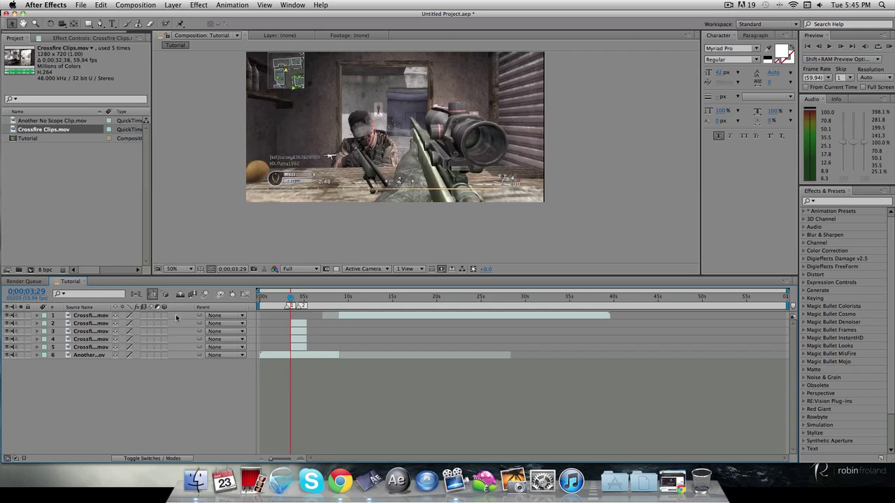
left_click(91, 323)
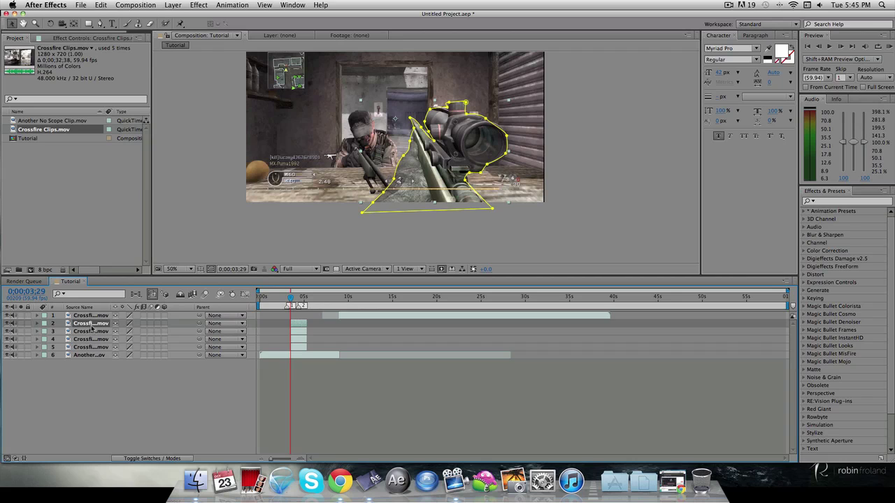
left_click(93, 331)
left_click(93, 339)
left_click(164, 323)
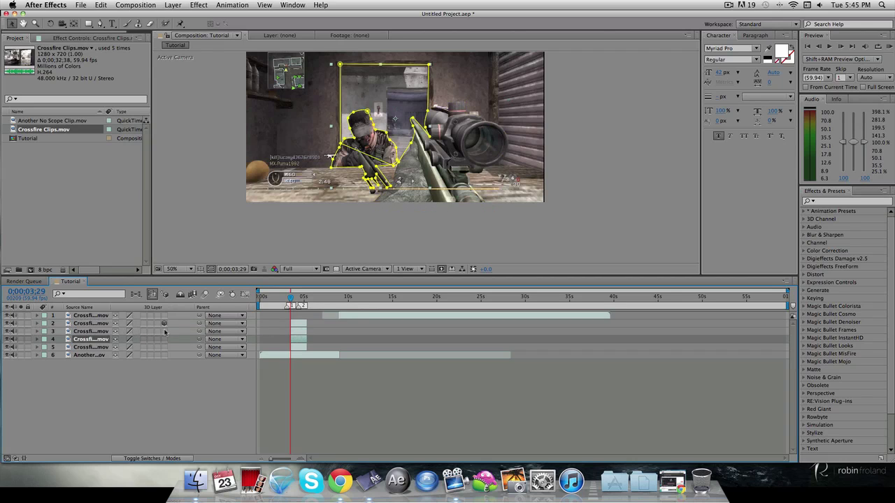
left_click(164, 339)
left_click(158, 458)
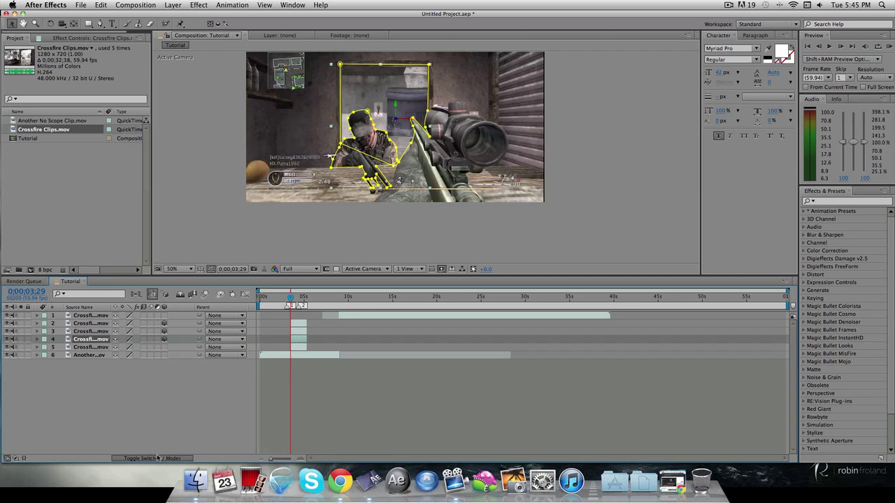
Reveal the rotation properties of layers 4, 3 and 2 in the timeline.
key("r")
left_click(118, 404)
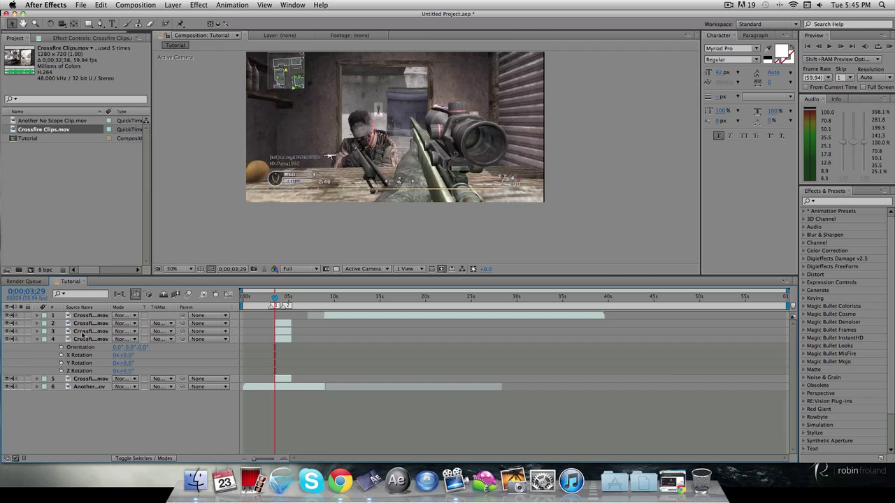
left_click(85, 332)
key("r")
left_click(93, 324)
key("r")
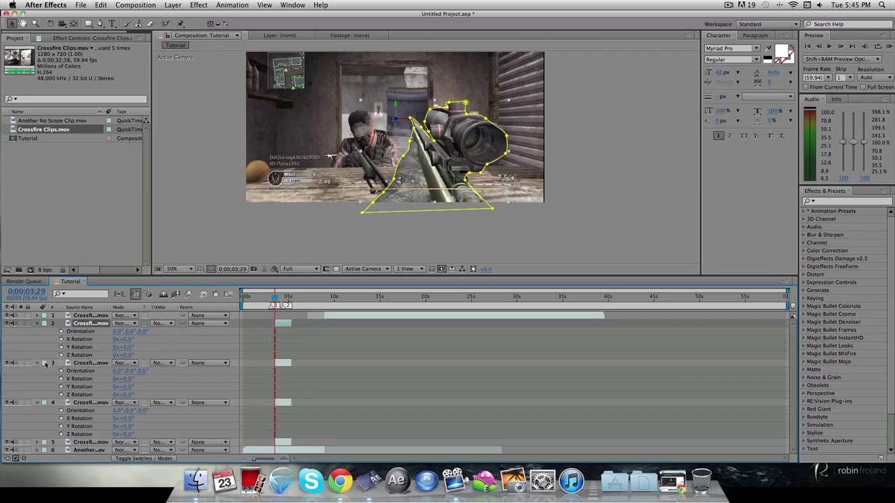
Solo the gun layer (layer 2) and set its Y Rotation to 90°.
left_click(54, 338)
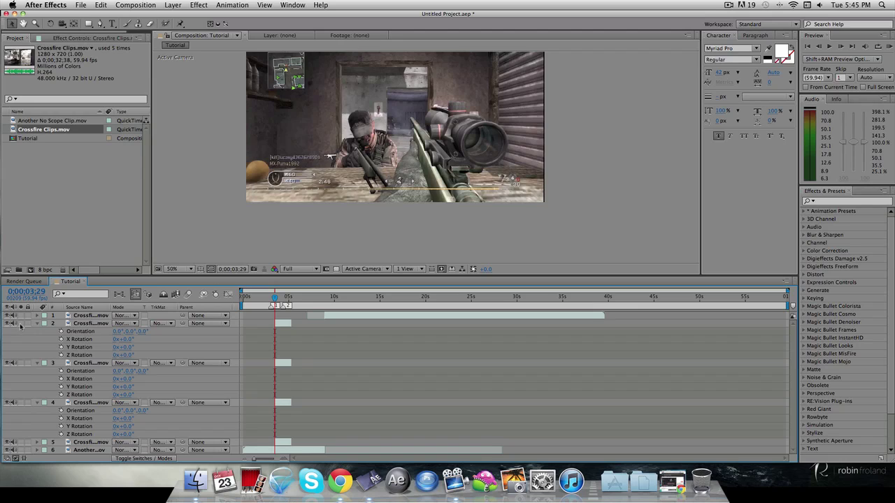
left_click(21, 324)
left_click_drag(125, 347, 161, 339)
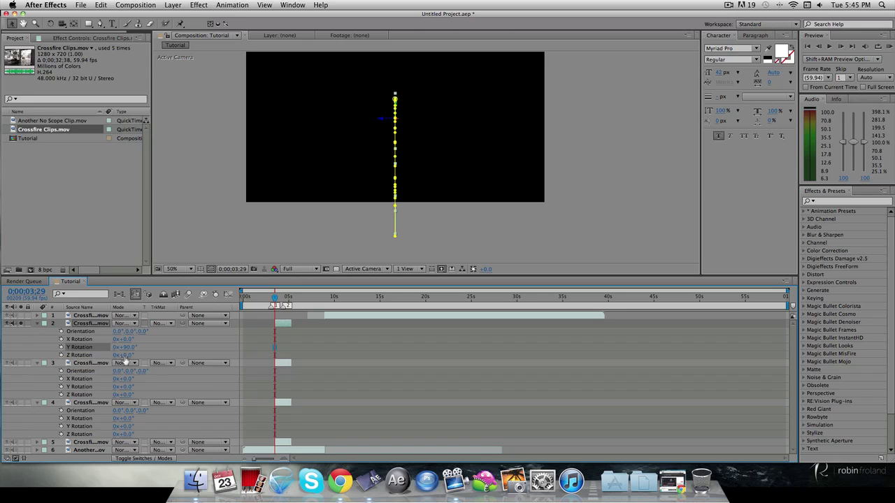
Keyframe the gun layer's Y Rotation at 90° at 0;00;03;29 and at 0° ten frames further on, and collapse the layer.
left_click(62, 348)
key("shift+Page_Down")
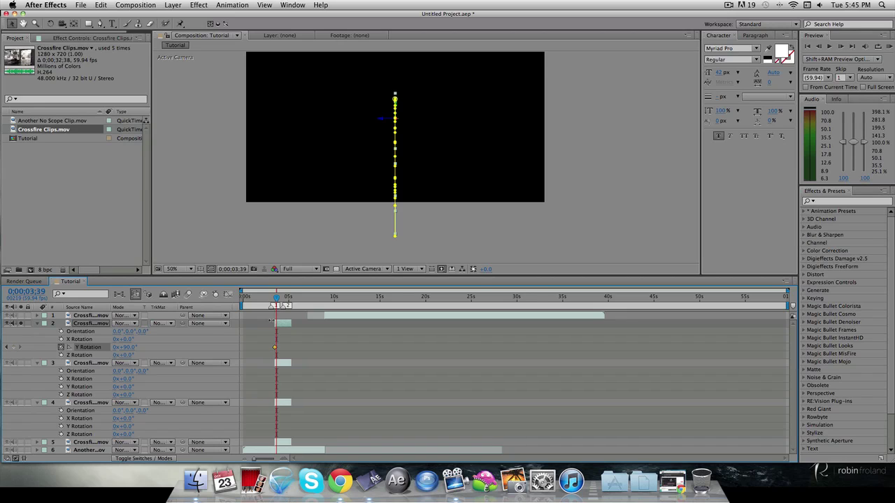
key("shift+Page_Up")
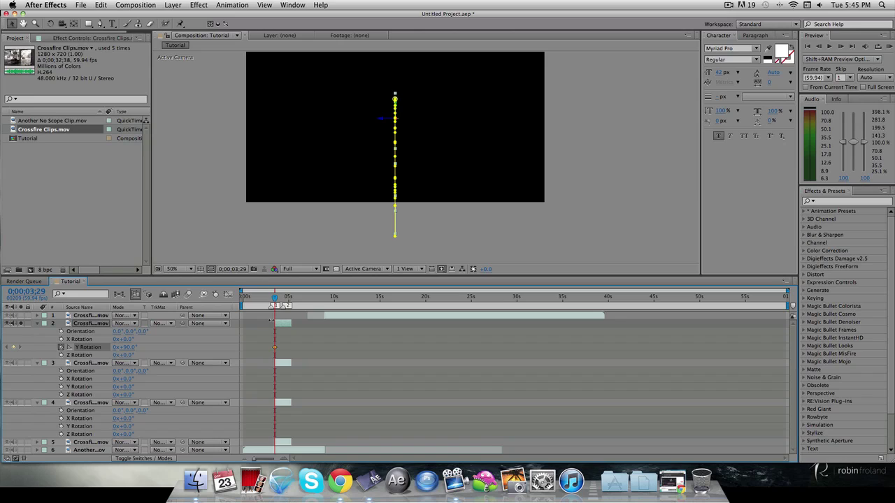
key("shift+Page_Down")
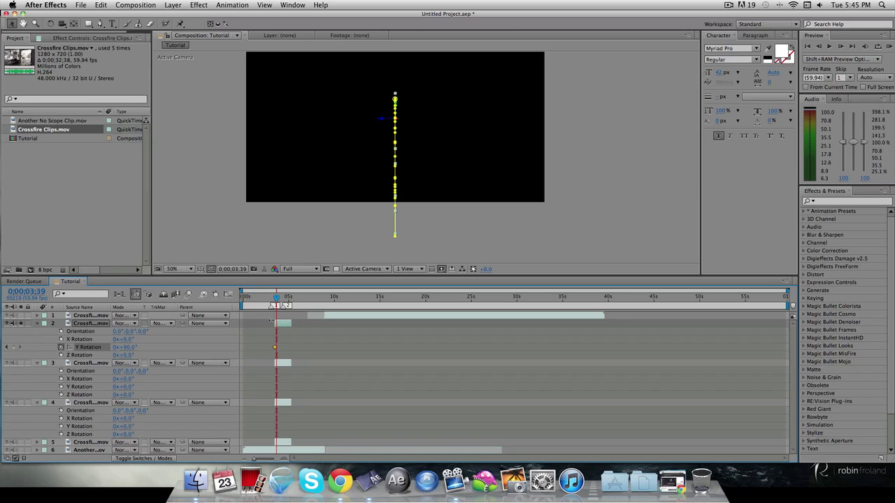
left_click(128, 348)
key("Return")
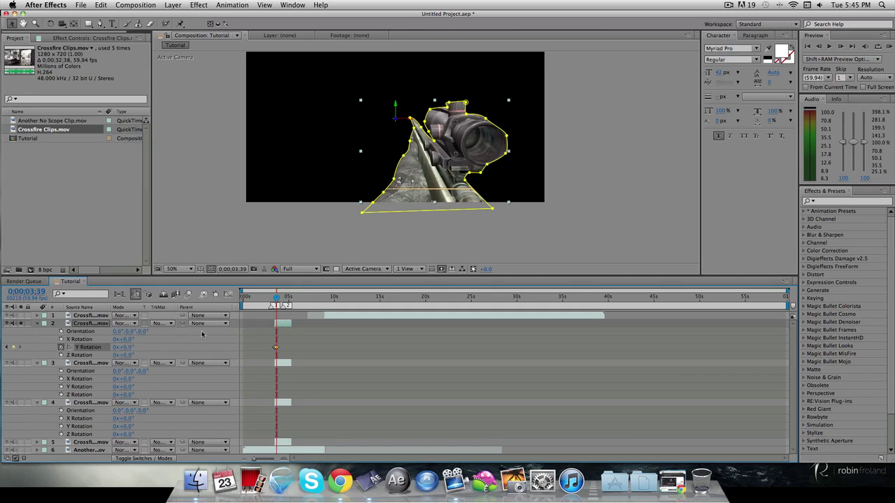
key("u")
key("u")
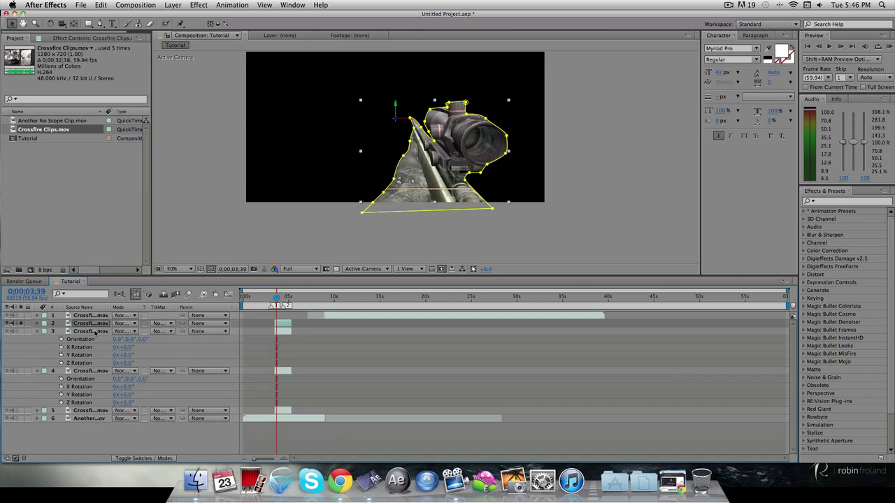
Solo the enemy layer (layer 3) instead of the gun layer, try a Z Rotation of 16° and reset it to 0°.
left_click(92, 331)
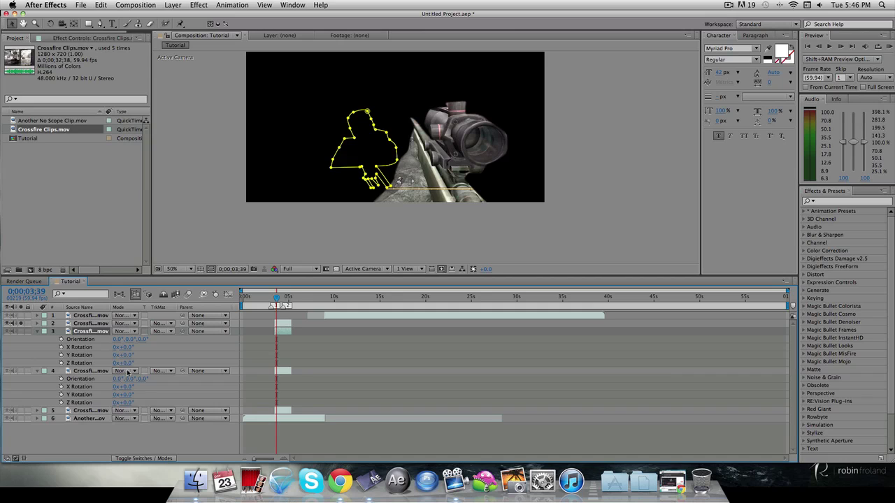
left_click_drag(124, 363, 133, 363)
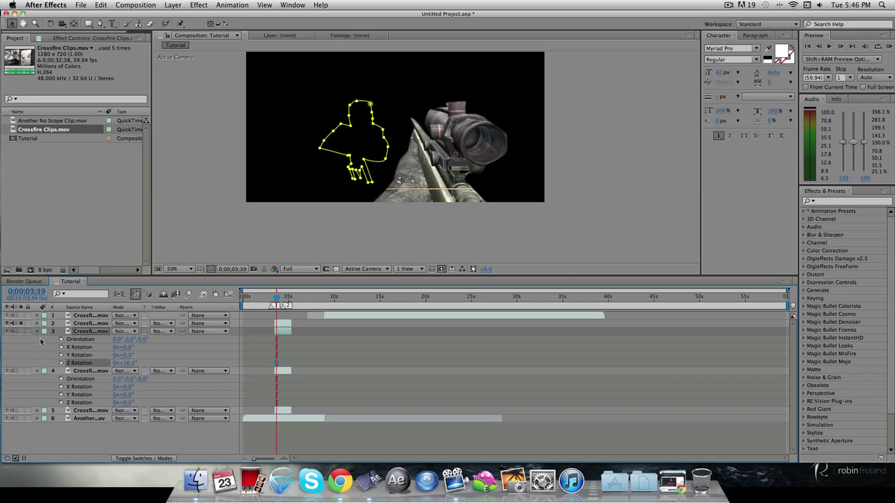
left_click(21, 332)
left_click(21, 331)
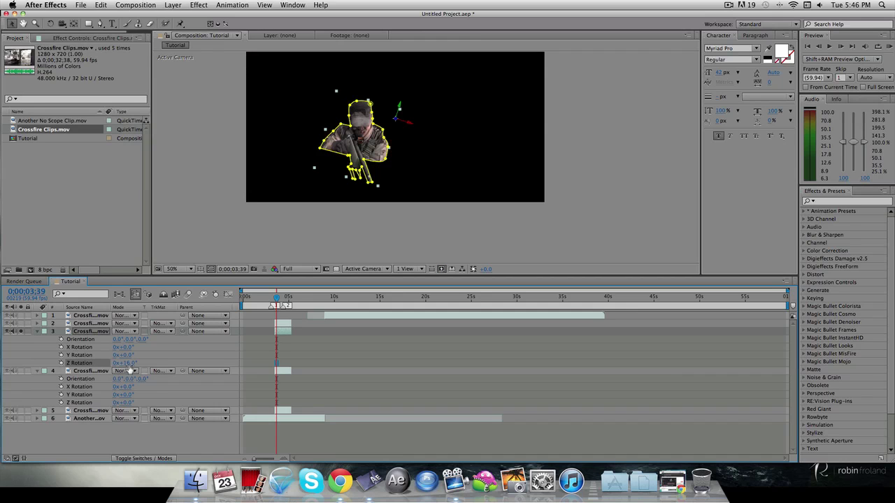
mouse_move(126, 363)
left_mouse_down()
mouse_move(152, 362)
mouse_move(122, 366)
left_mouse_up()
left_click(126, 363)
type("0")
Keyframe layer 3's X Rotation at 90° at 0;00;03;39 and at 0° ten frames further on, and collapse the layer.
mouse_move(124, 347)
left_mouse_down()
mouse_move(166, 341)
mouse_move(139, 347)
left_mouse_up()
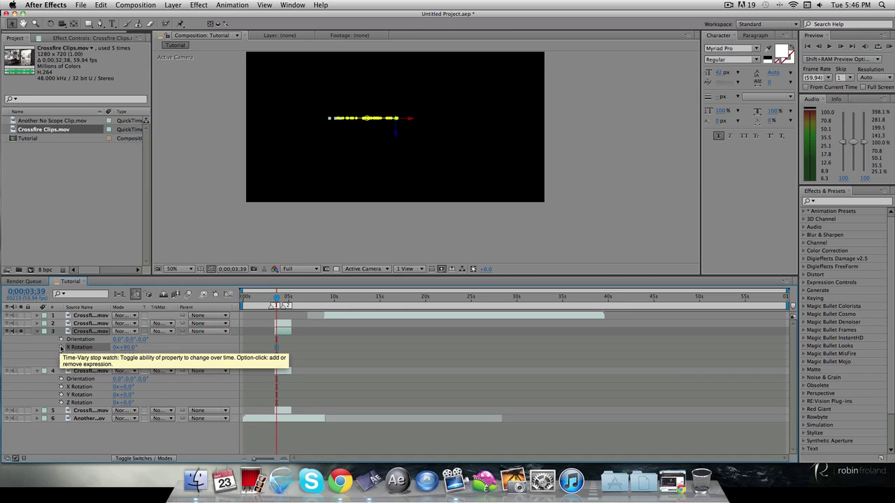
left_click(60, 346)
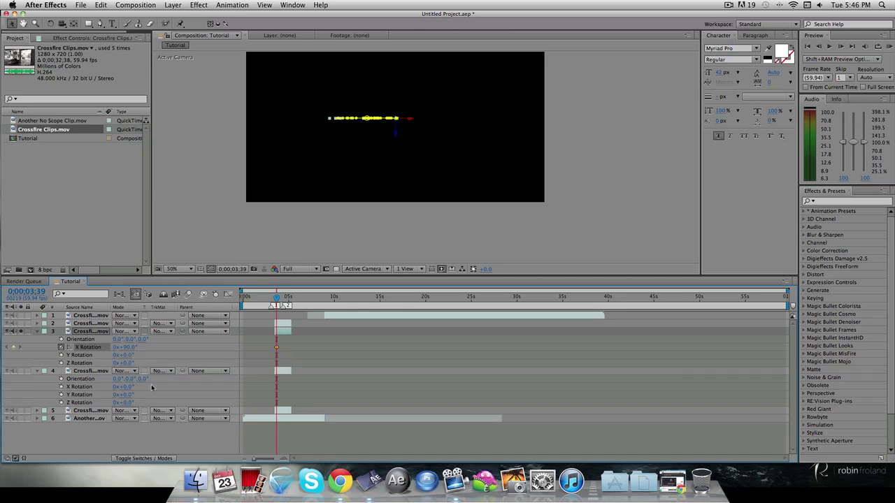
key("shift+Page_Down")
left_click(127, 347)
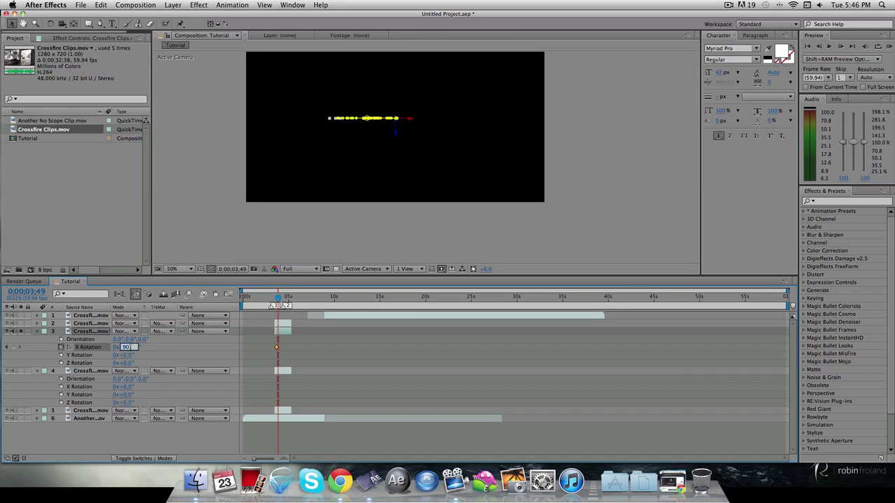
type("0")
key("Return")
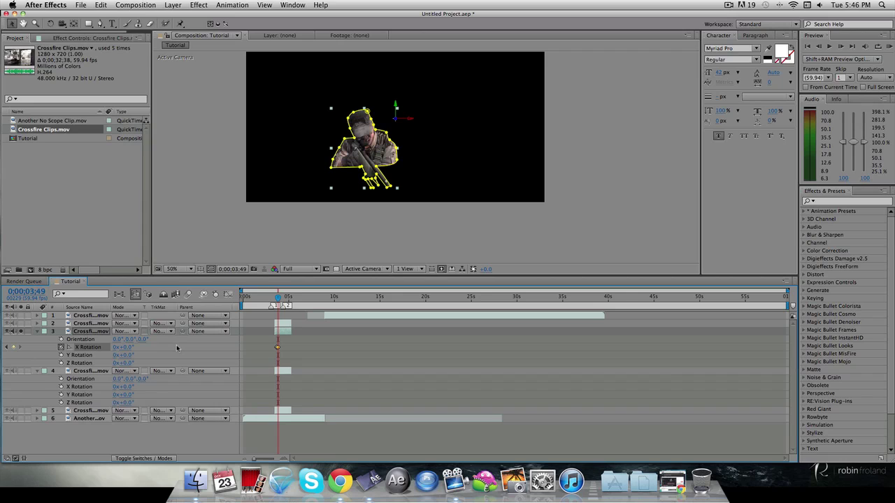
key("u")
key("u")
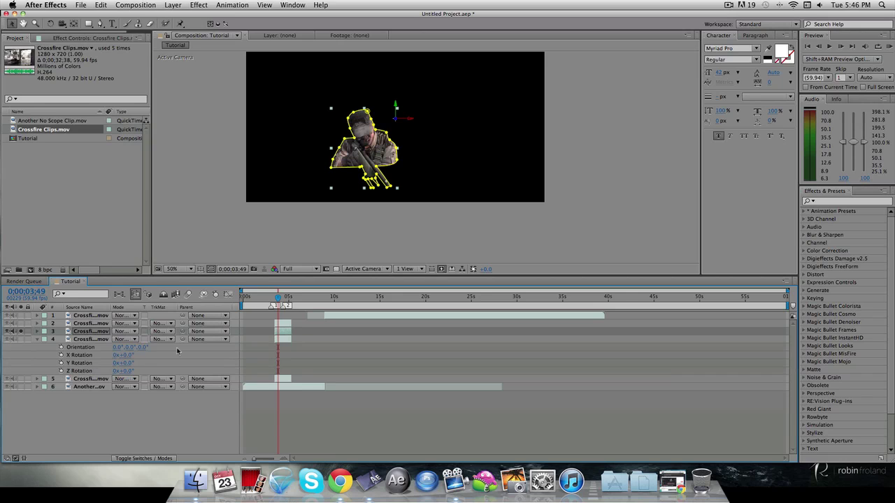
Solo the doorway layer (layer 4) instead of layer 3 and set its Z, Y and X Rotation to 90°.
left_click(20, 331)
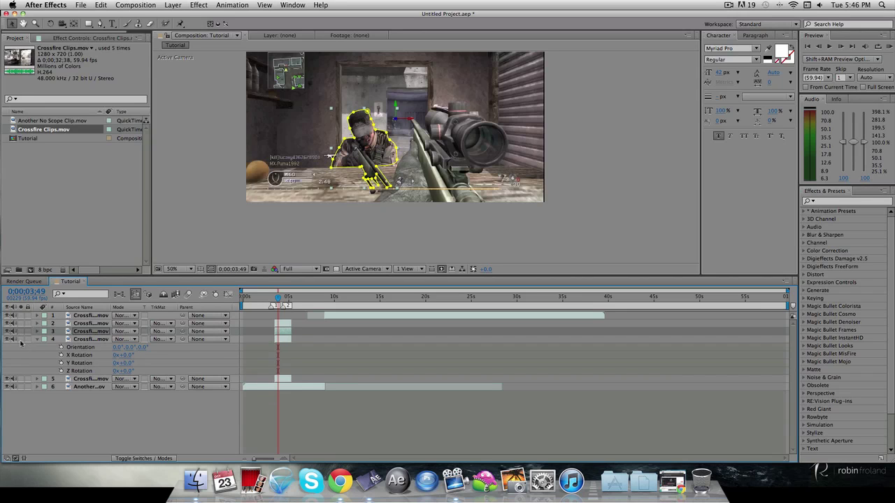
left_click(20, 340)
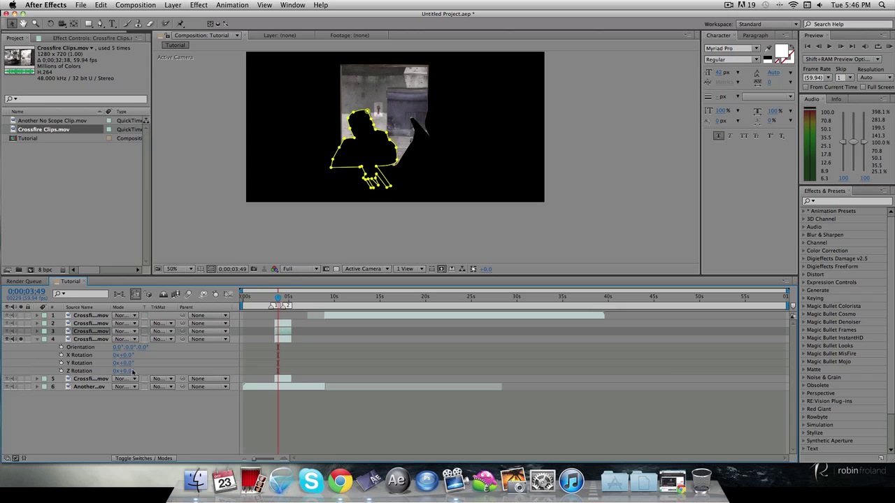
left_click_drag(126, 363, 153, 363)
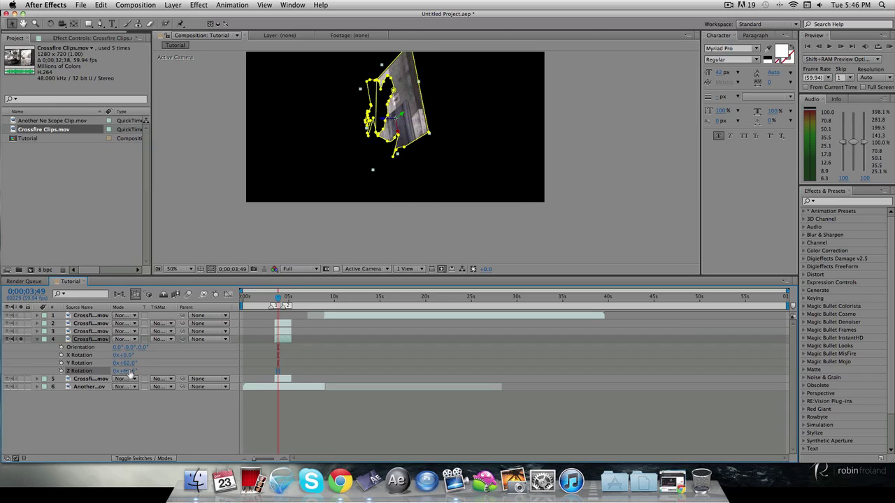
left_click(129, 371)
left_click(125, 363)
type("90")
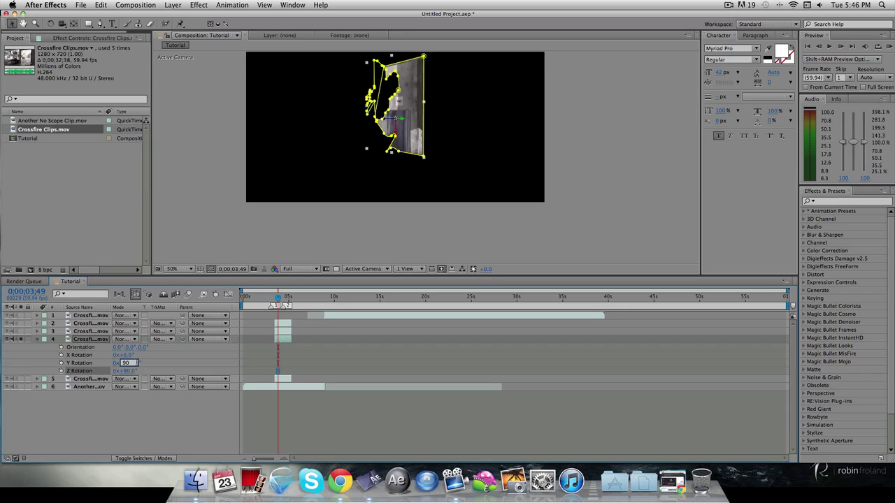
key("Return")
left_click(125, 355)
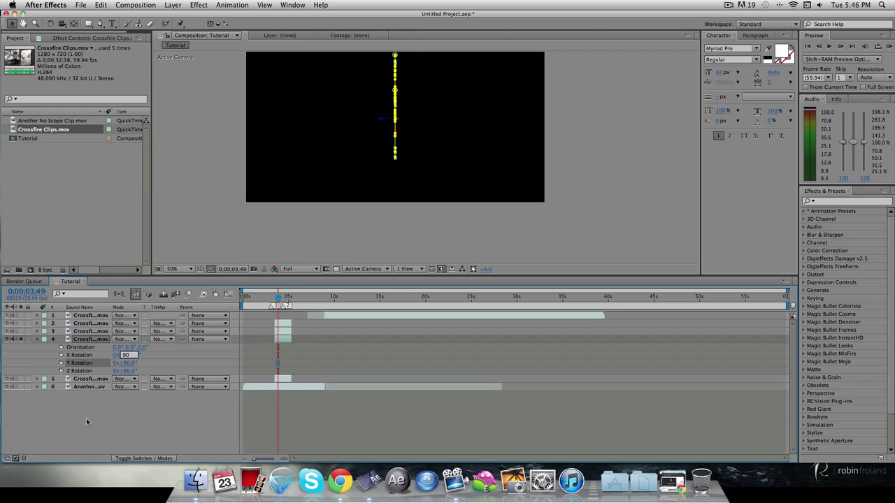